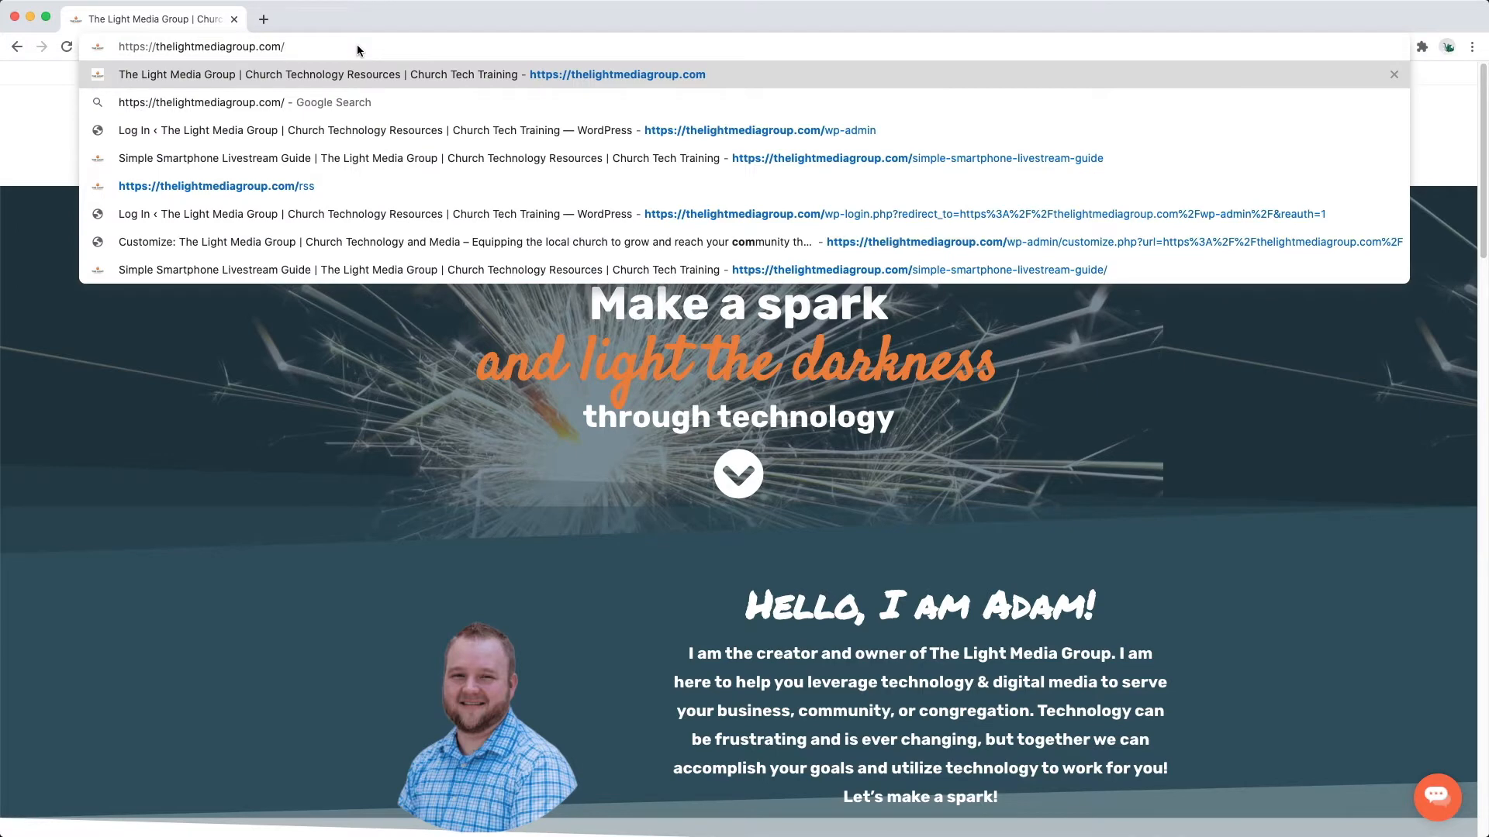
- Open the wp-admin page of thelightmediagroup.com and log in to the WordPress dashboard
text(wp)
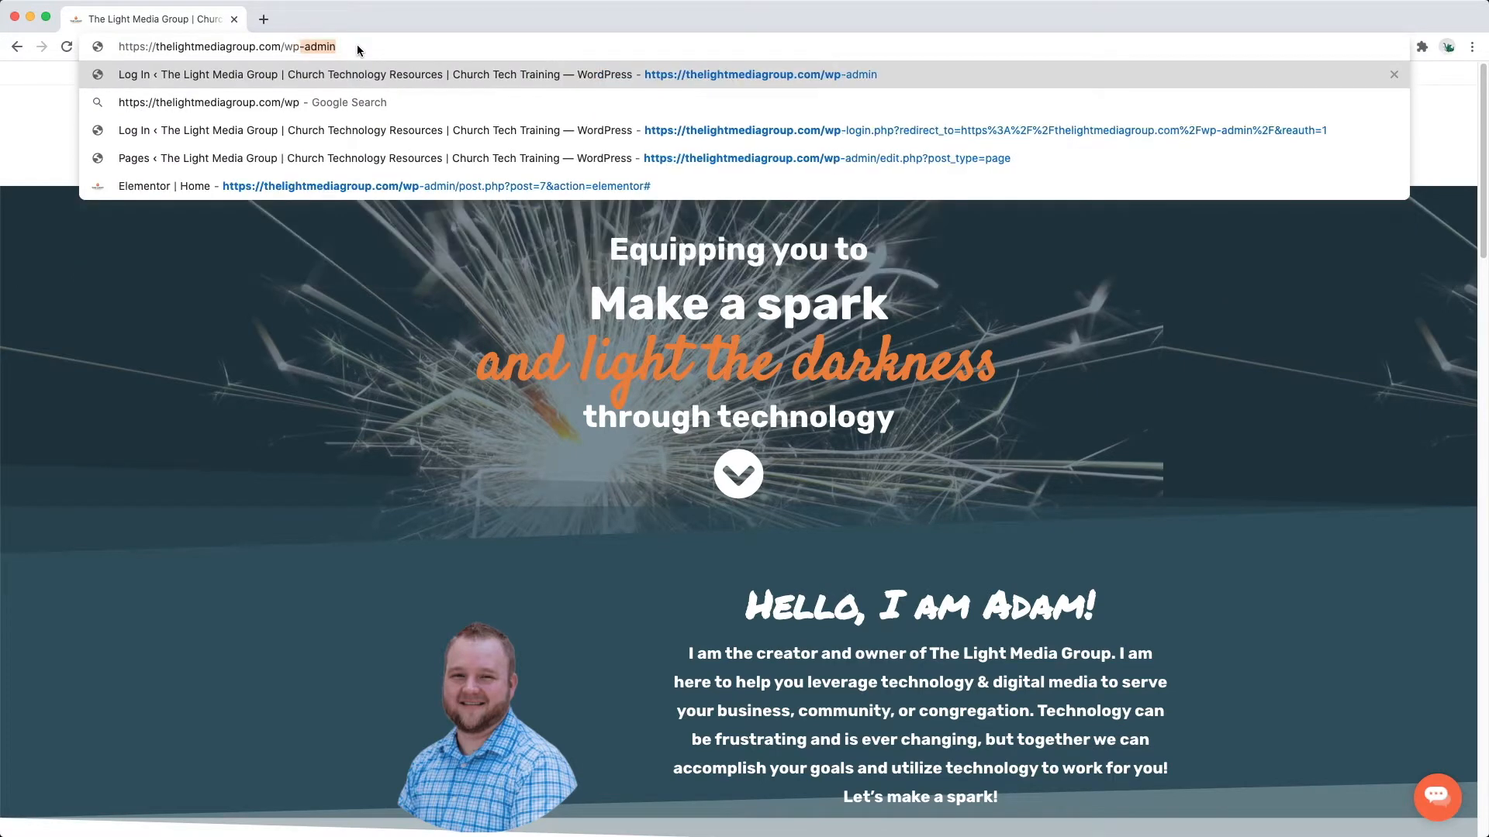
key(Return)
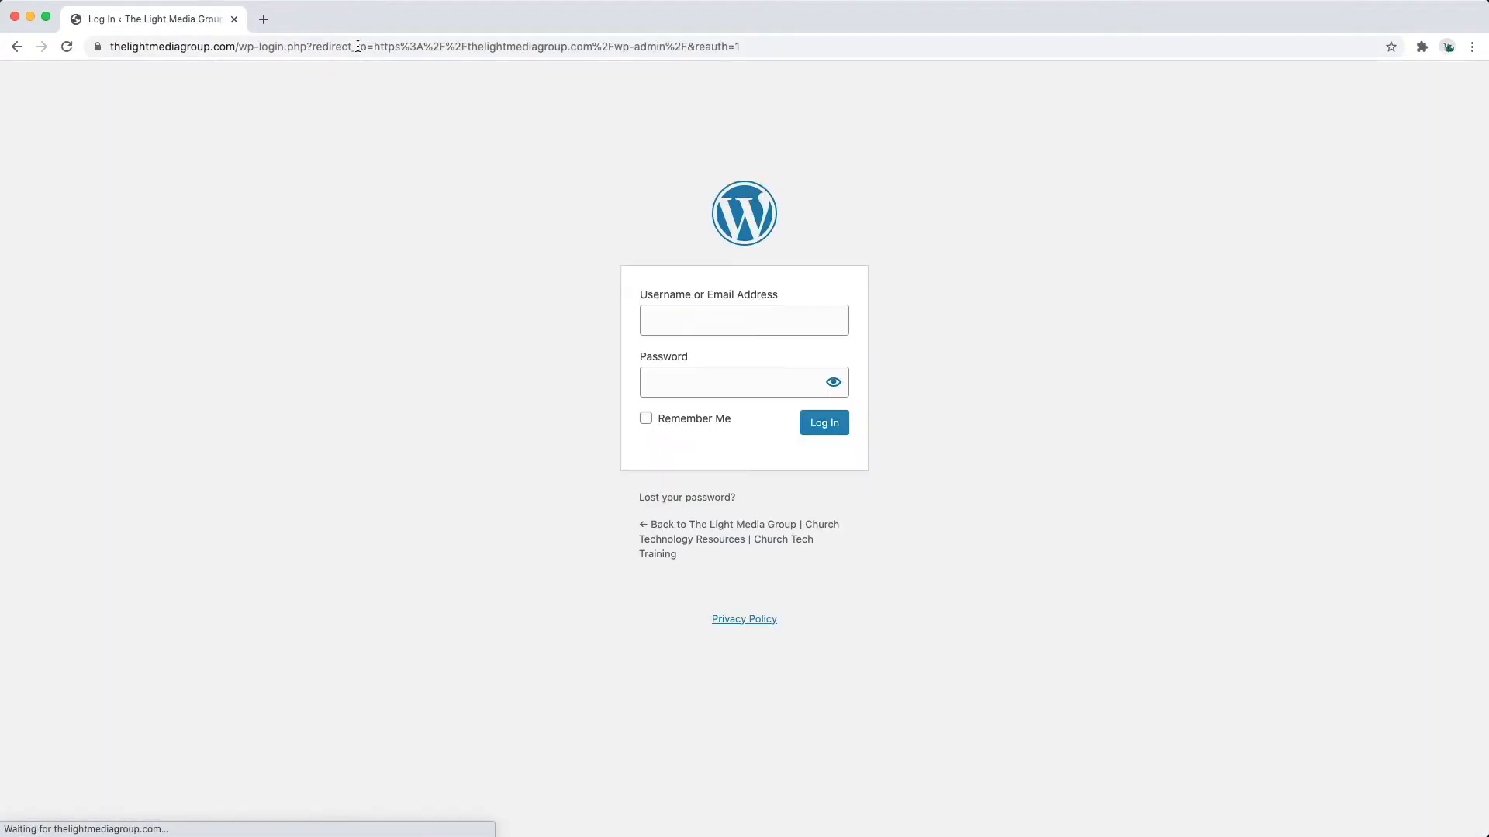
click(835, 425)
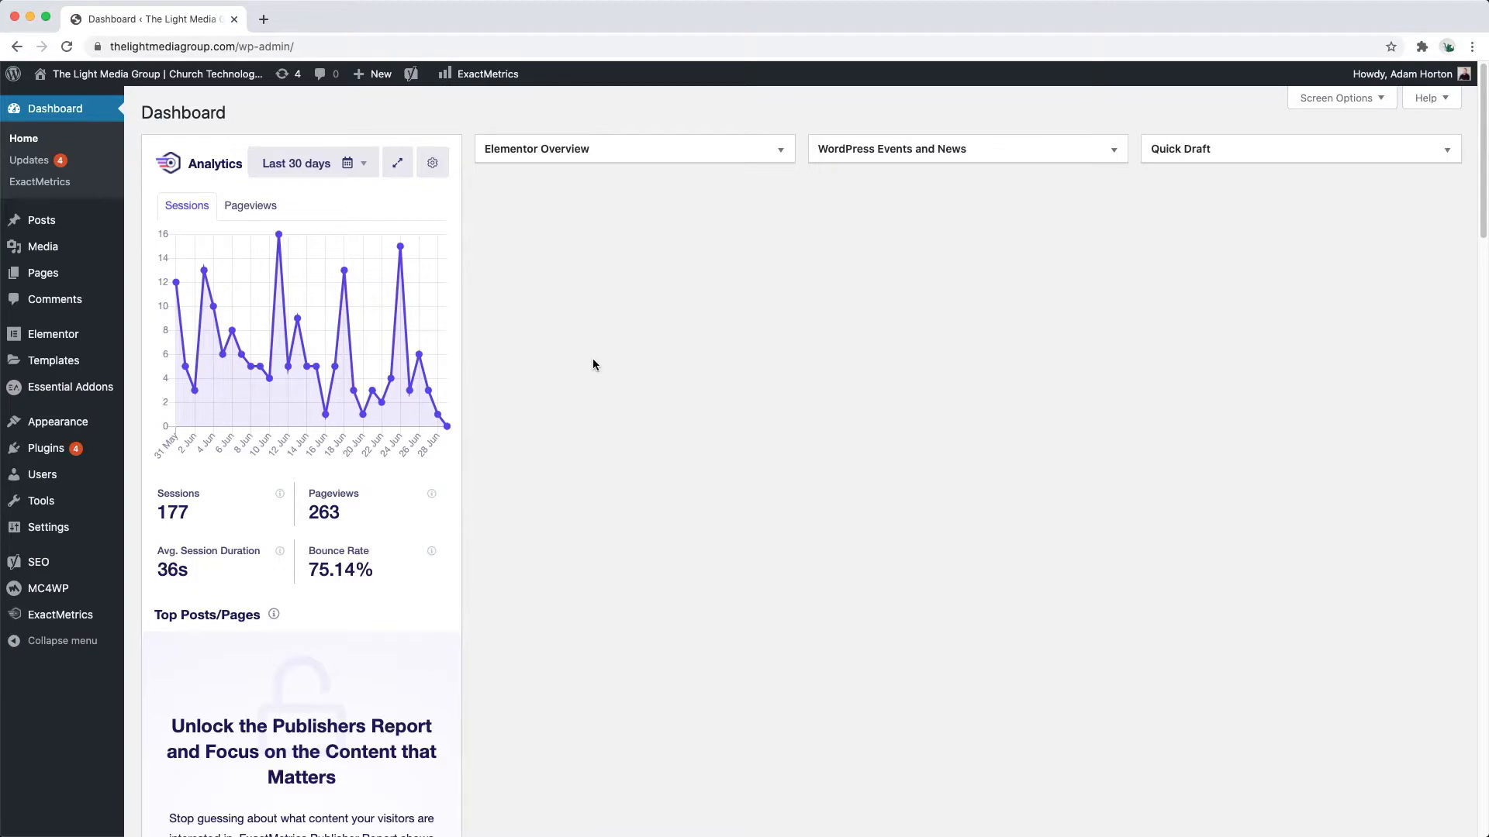
- Search for new plugins with the keyword "all in one", and install and activate All-in-One WP Migration
click(49, 450)
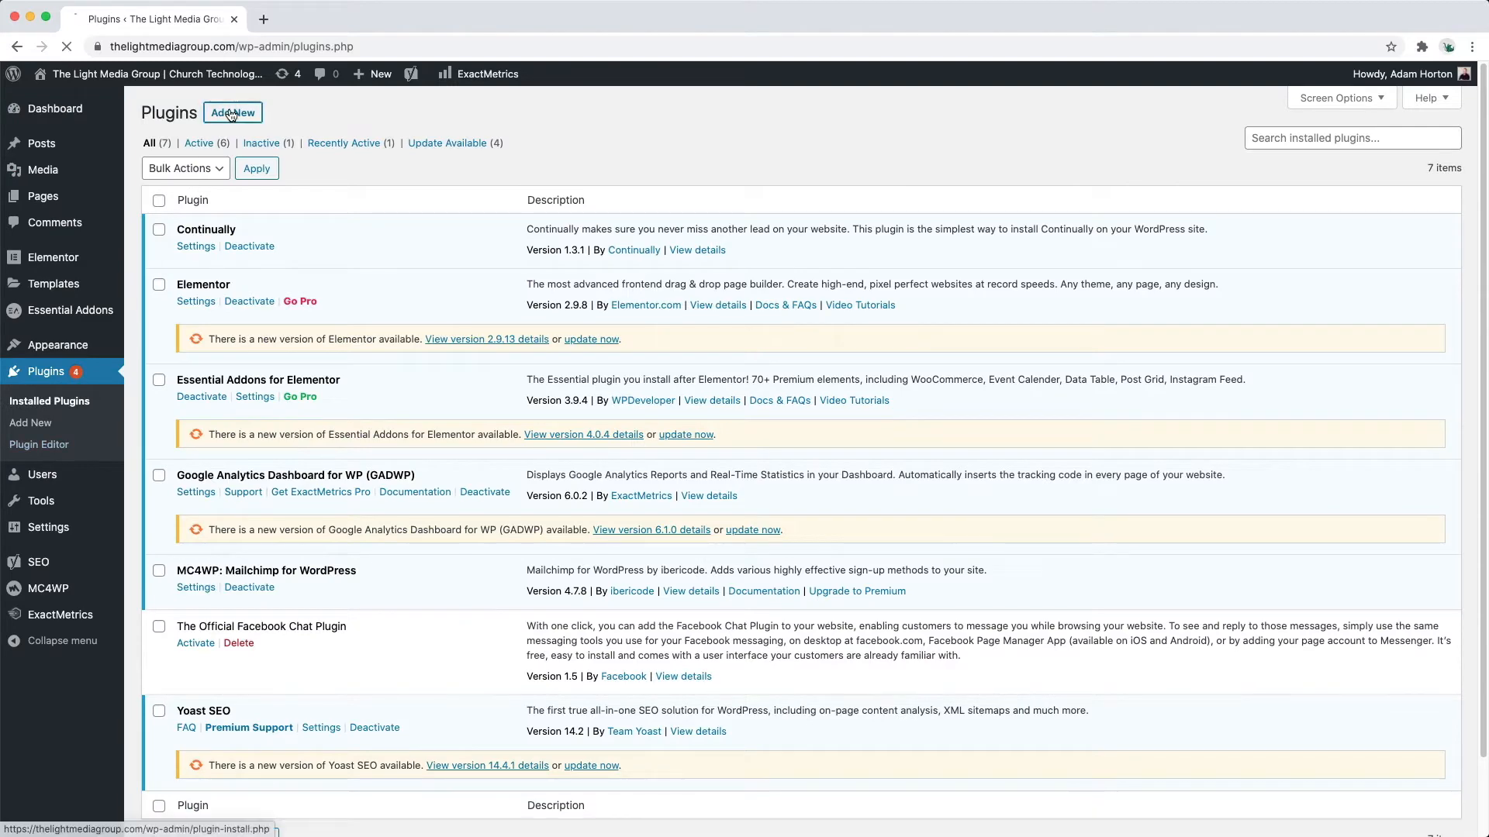
click(231, 114)
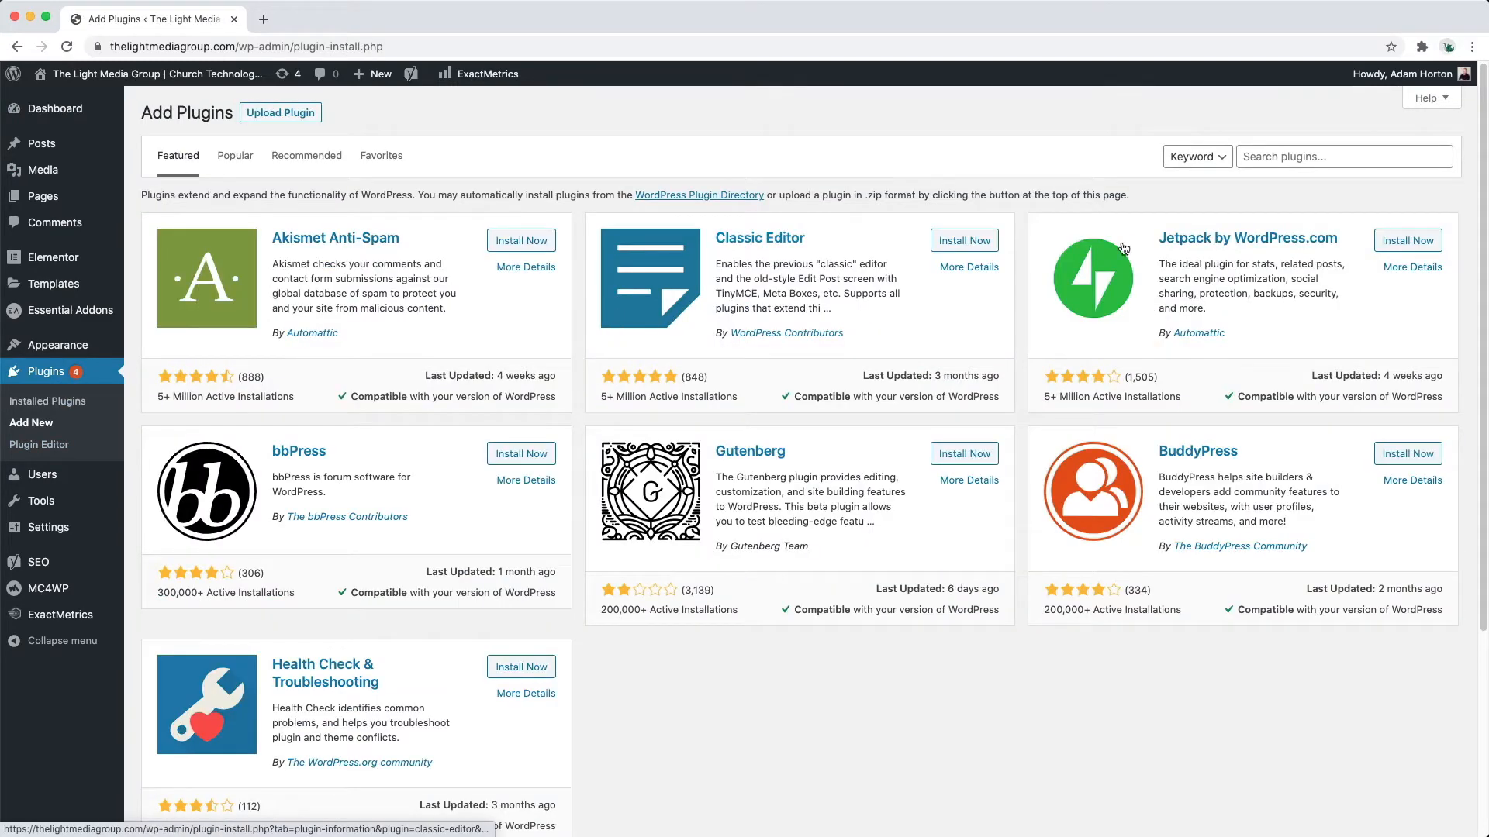
click(1291, 155)
text(sll)
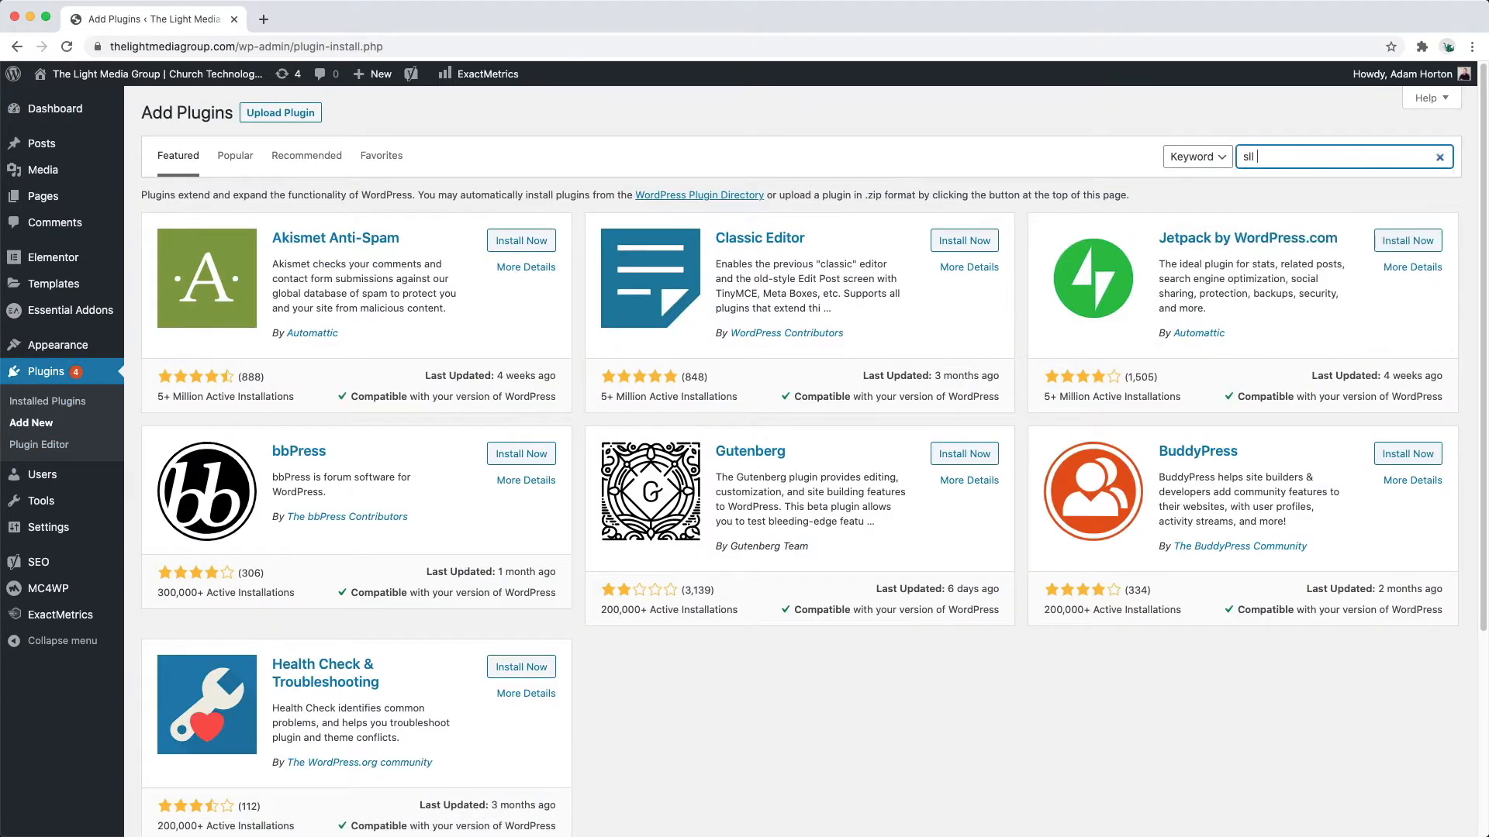
text( in one)
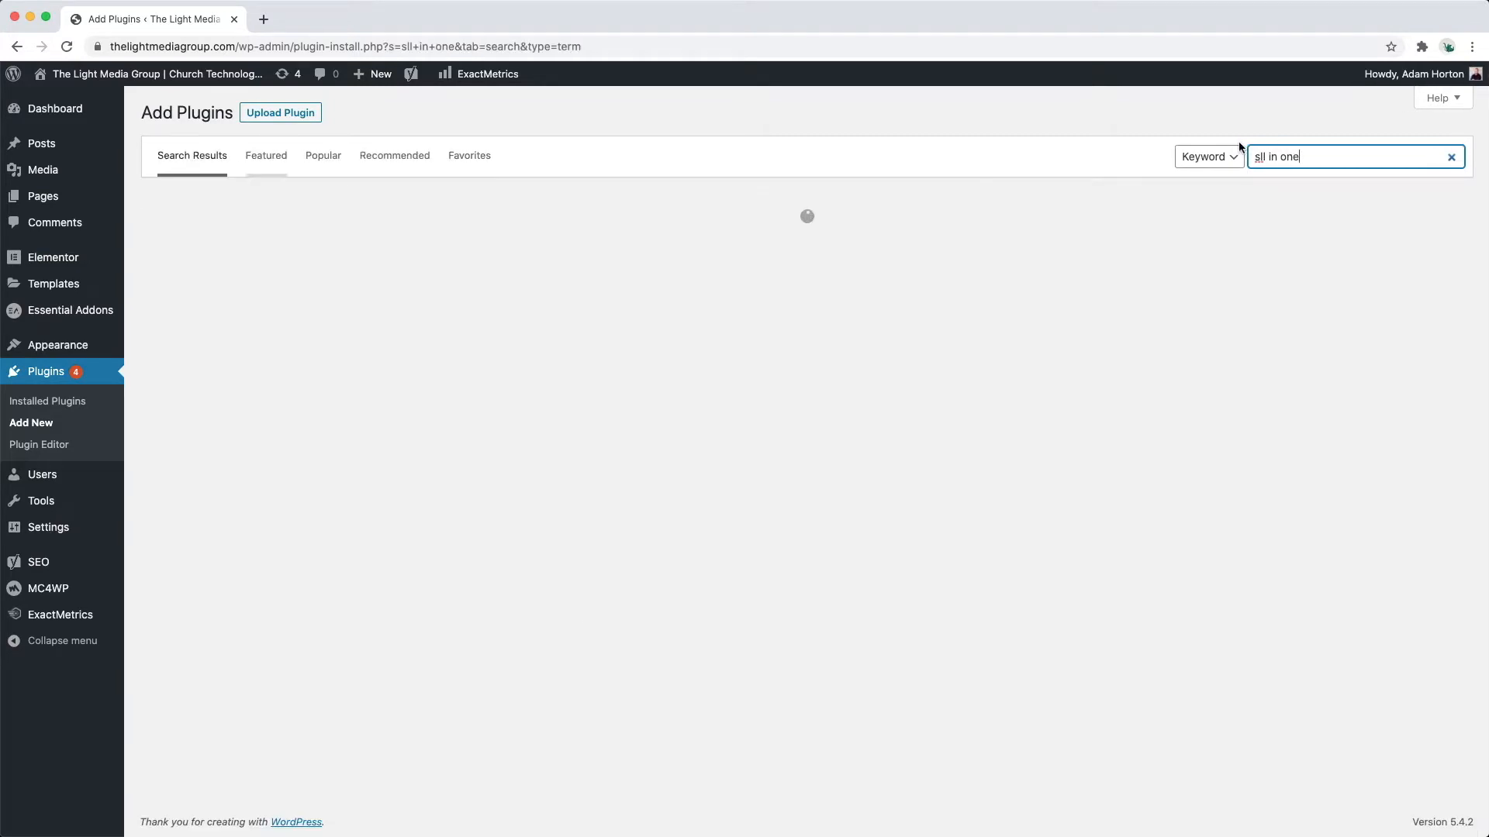
click(1258, 157)
key(BackSpace)
text(a)
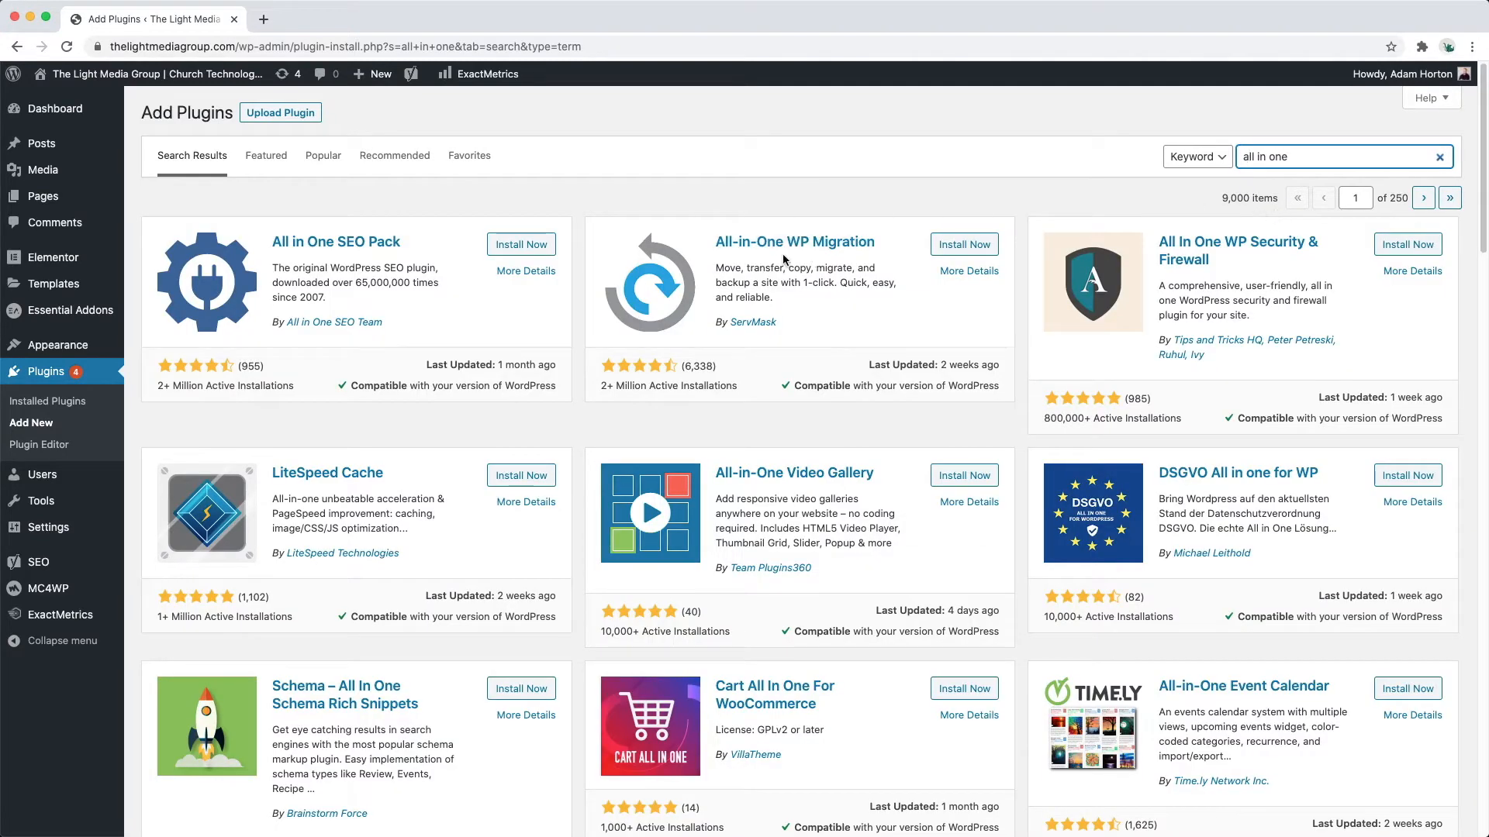
click(976, 247)
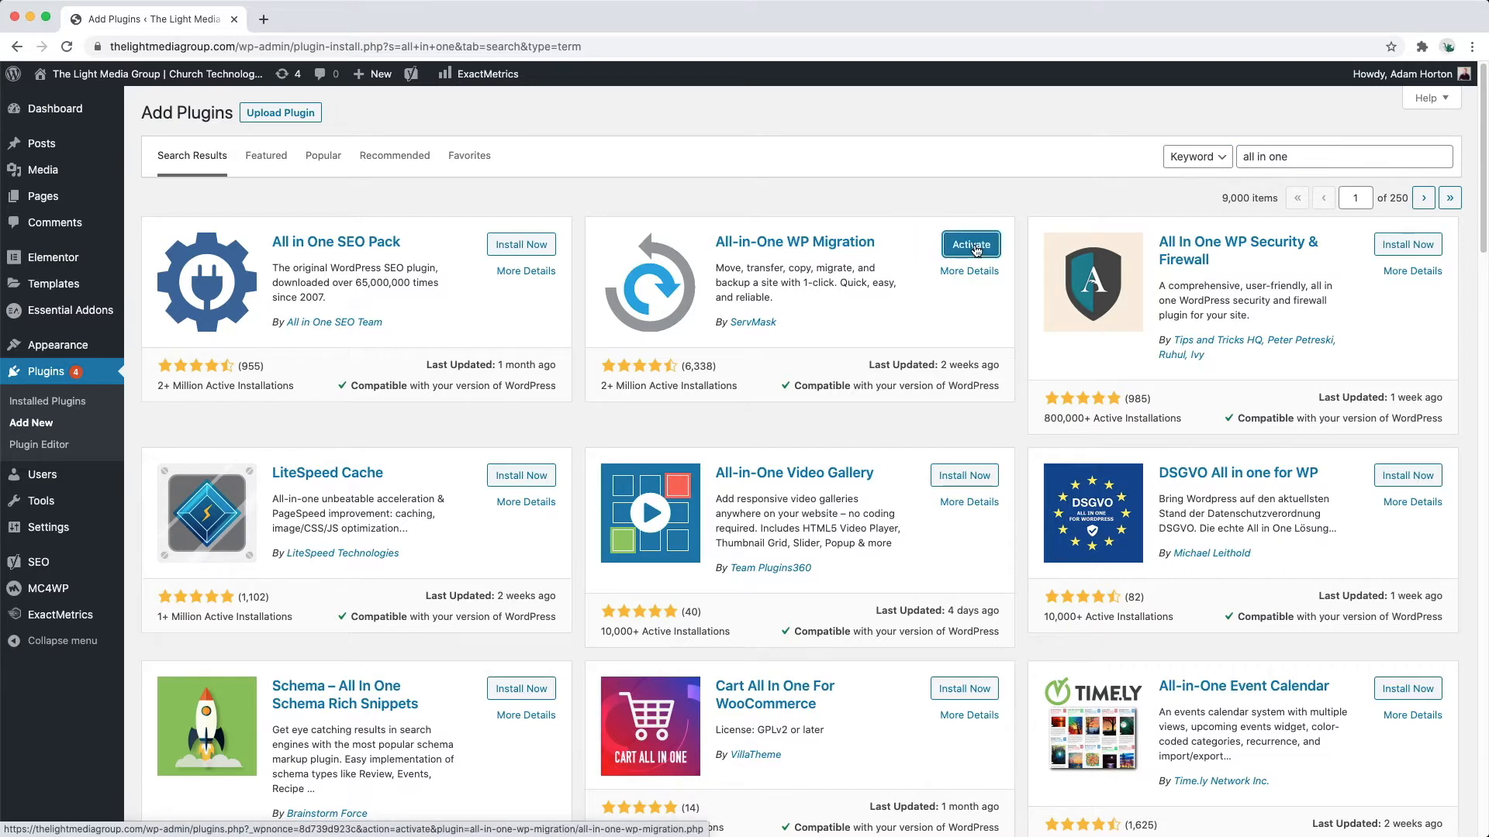
click(972, 245)
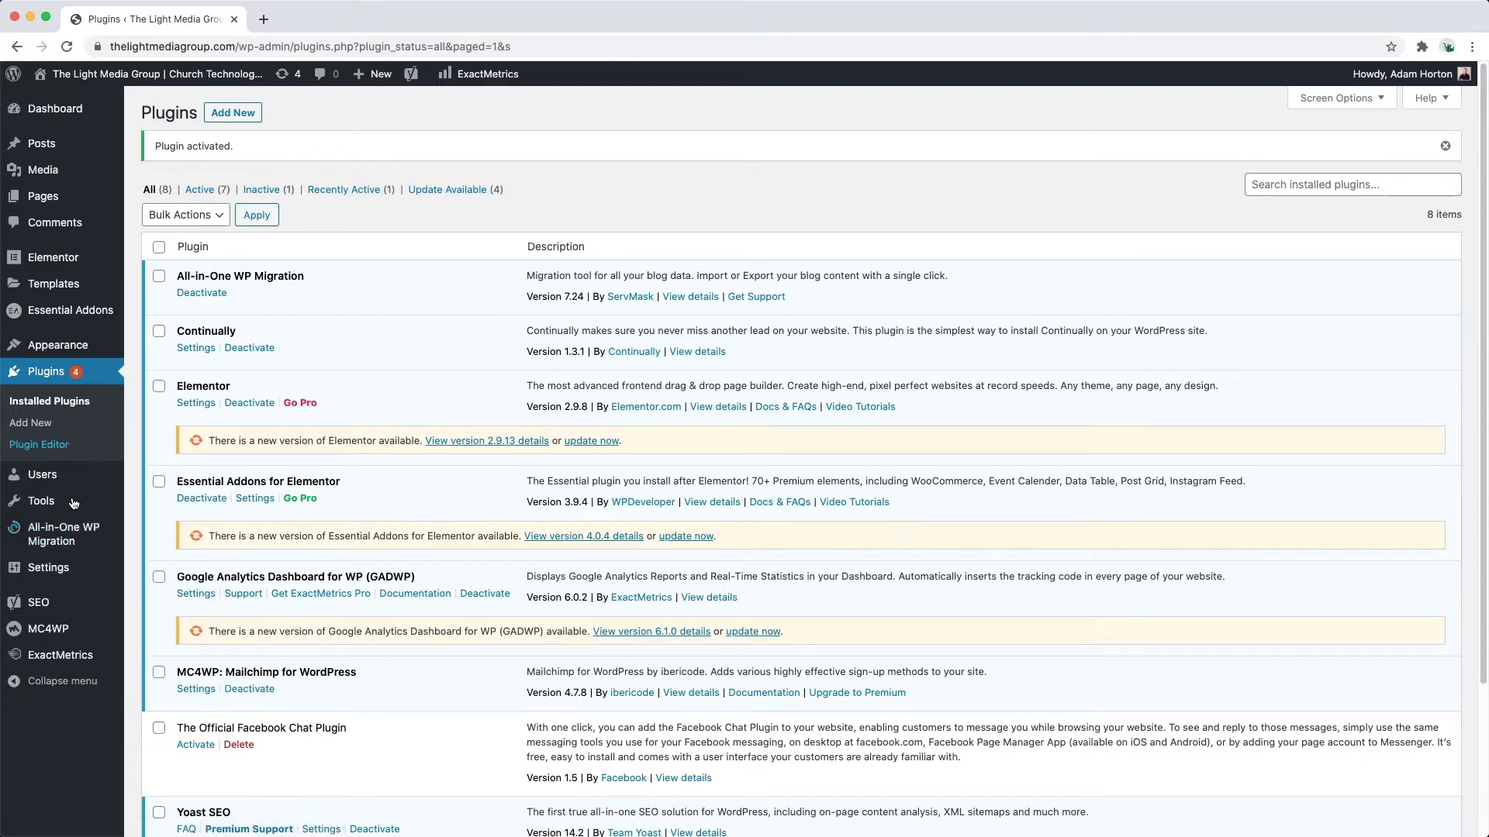
- Export the site to a file with All-in-One WP Migration
click(49, 536)
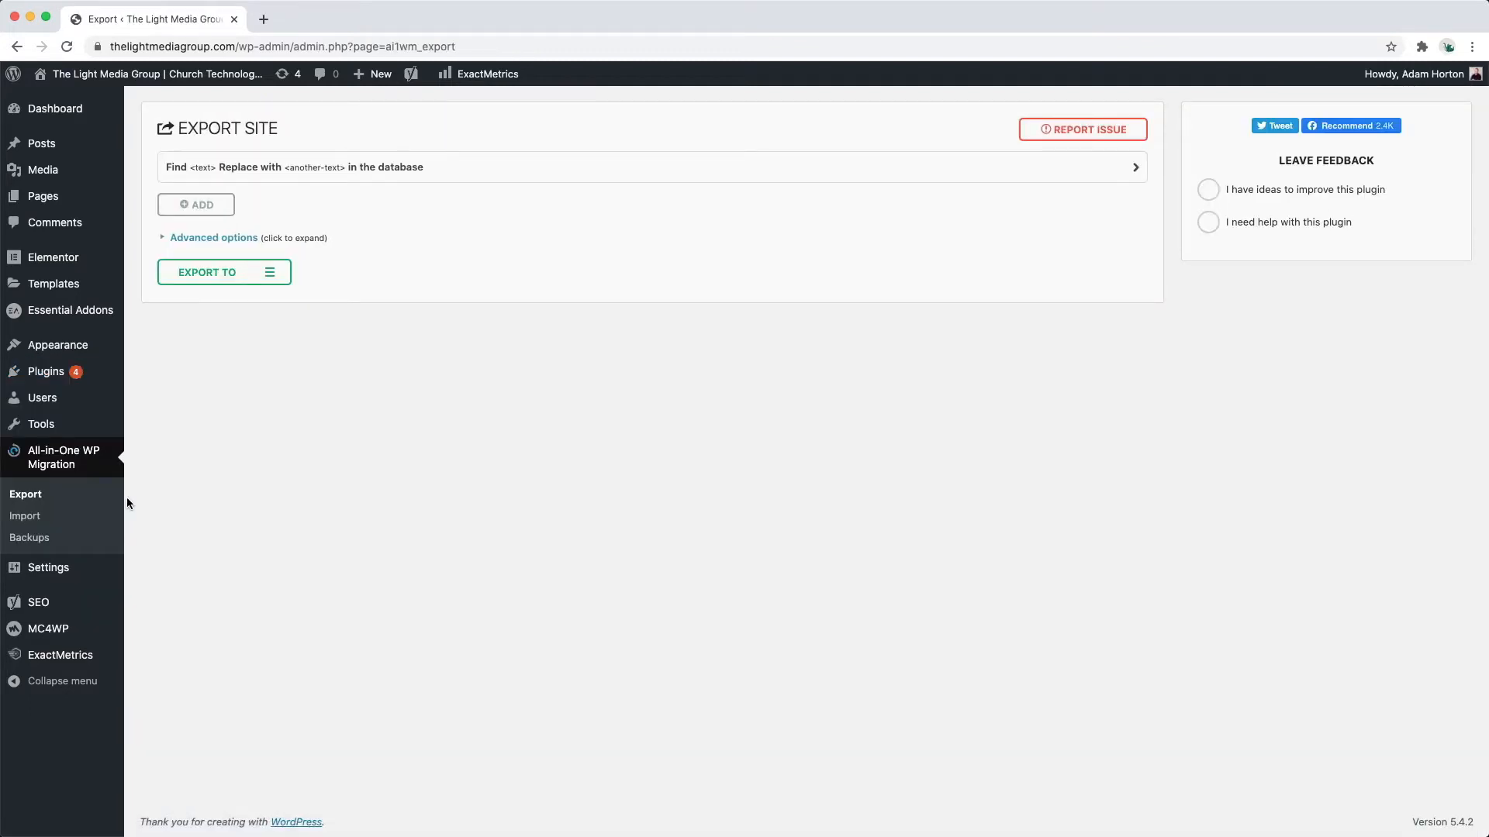
click(246, 280)
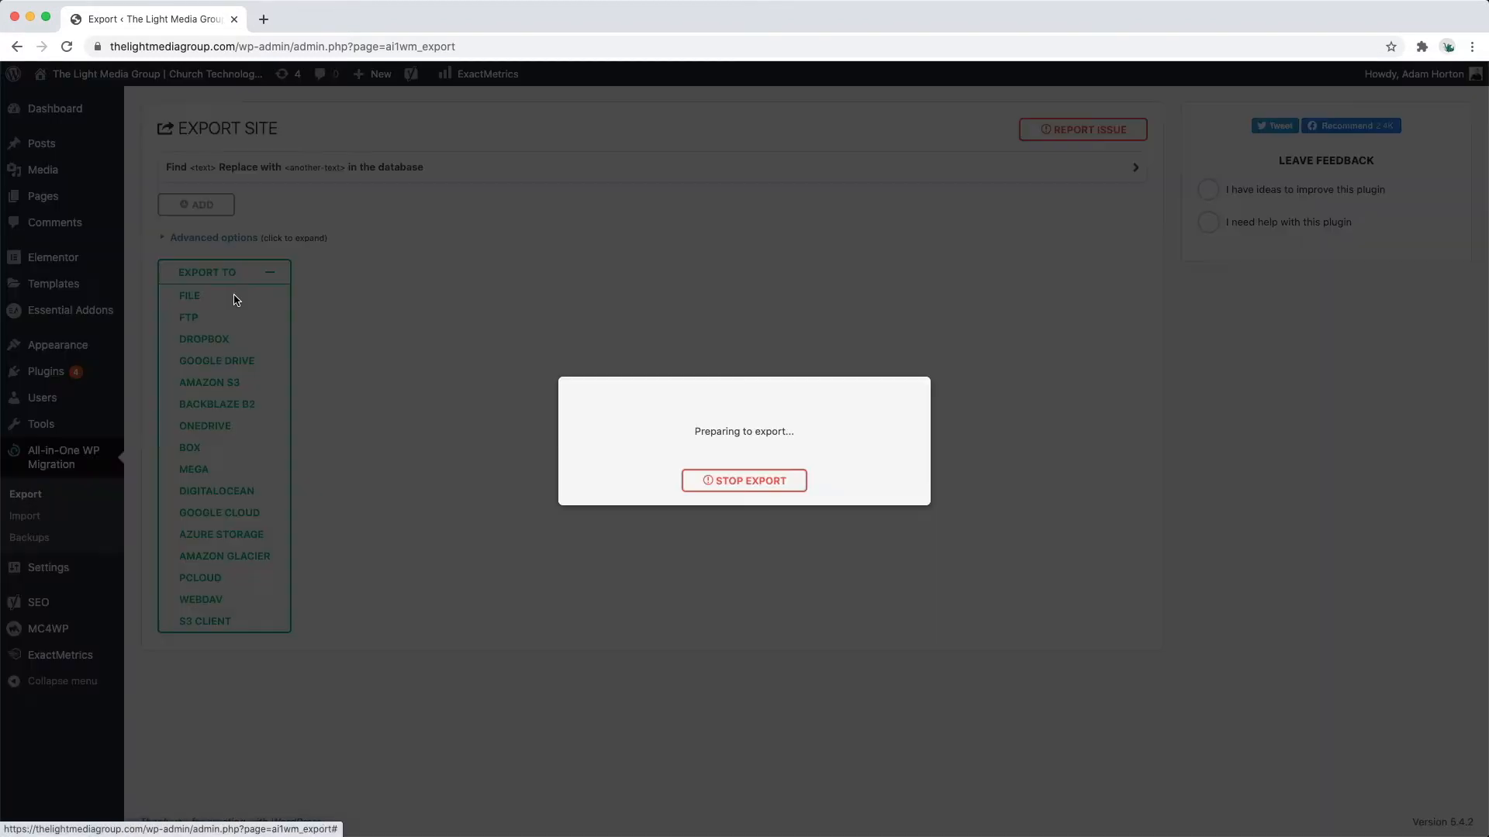
click(235, 300)
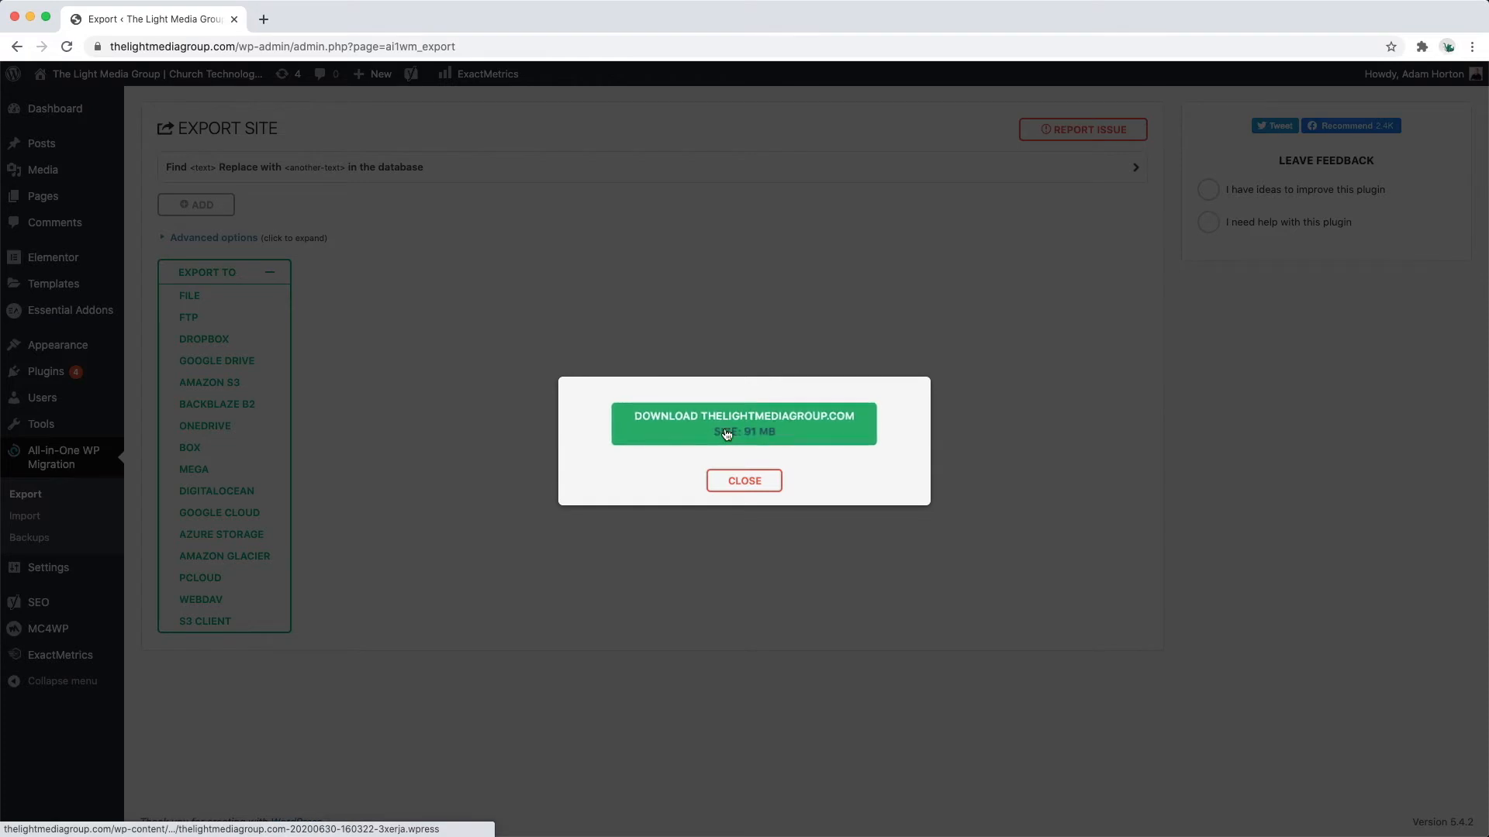
- Download the exported site backup and save the .wpress file in the Downloads folder
click(776, 417)
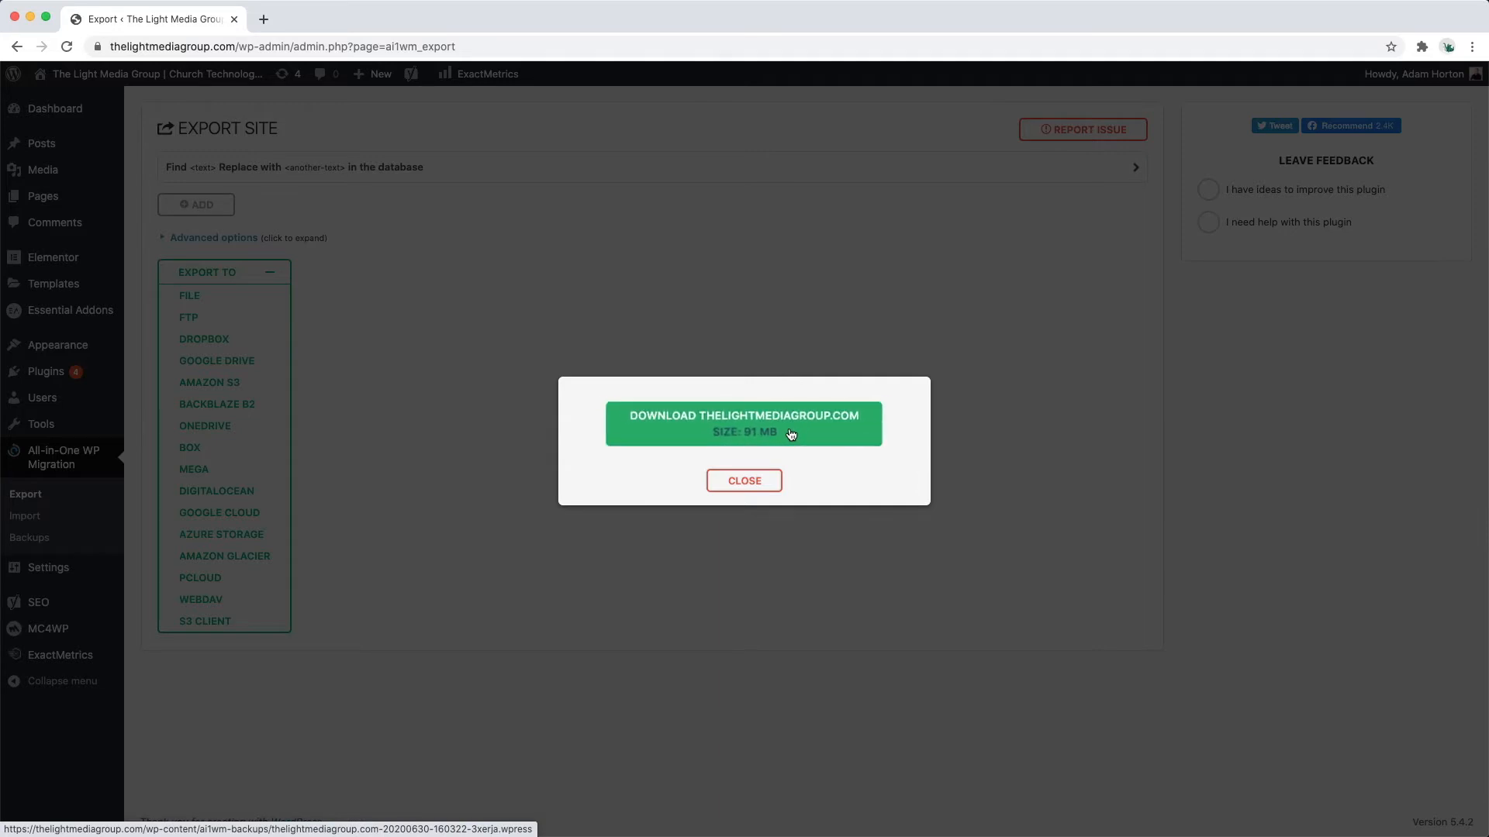
click(791, 434)
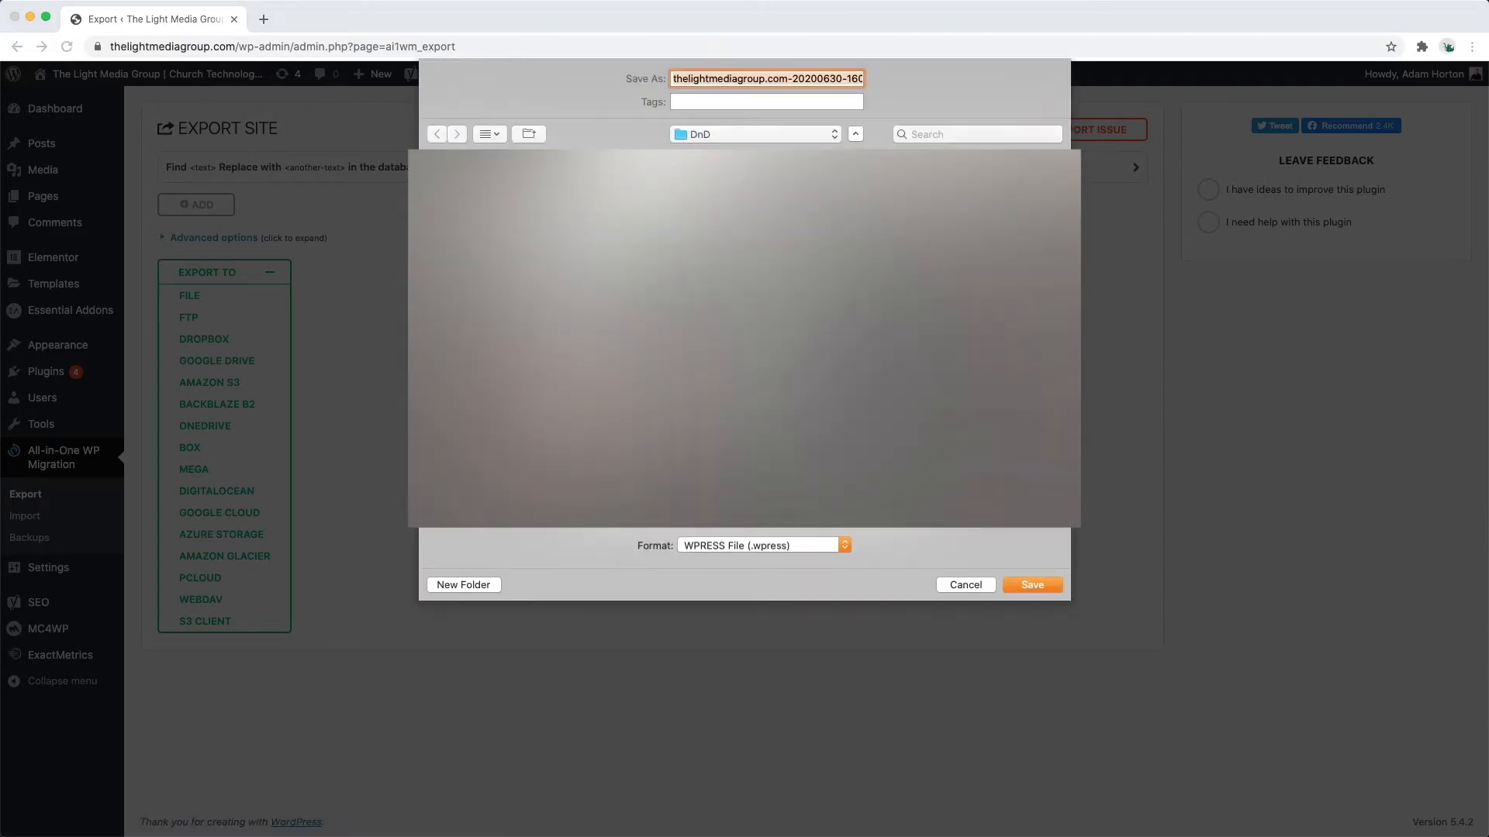
click(466, 267)
click(1029, 584)
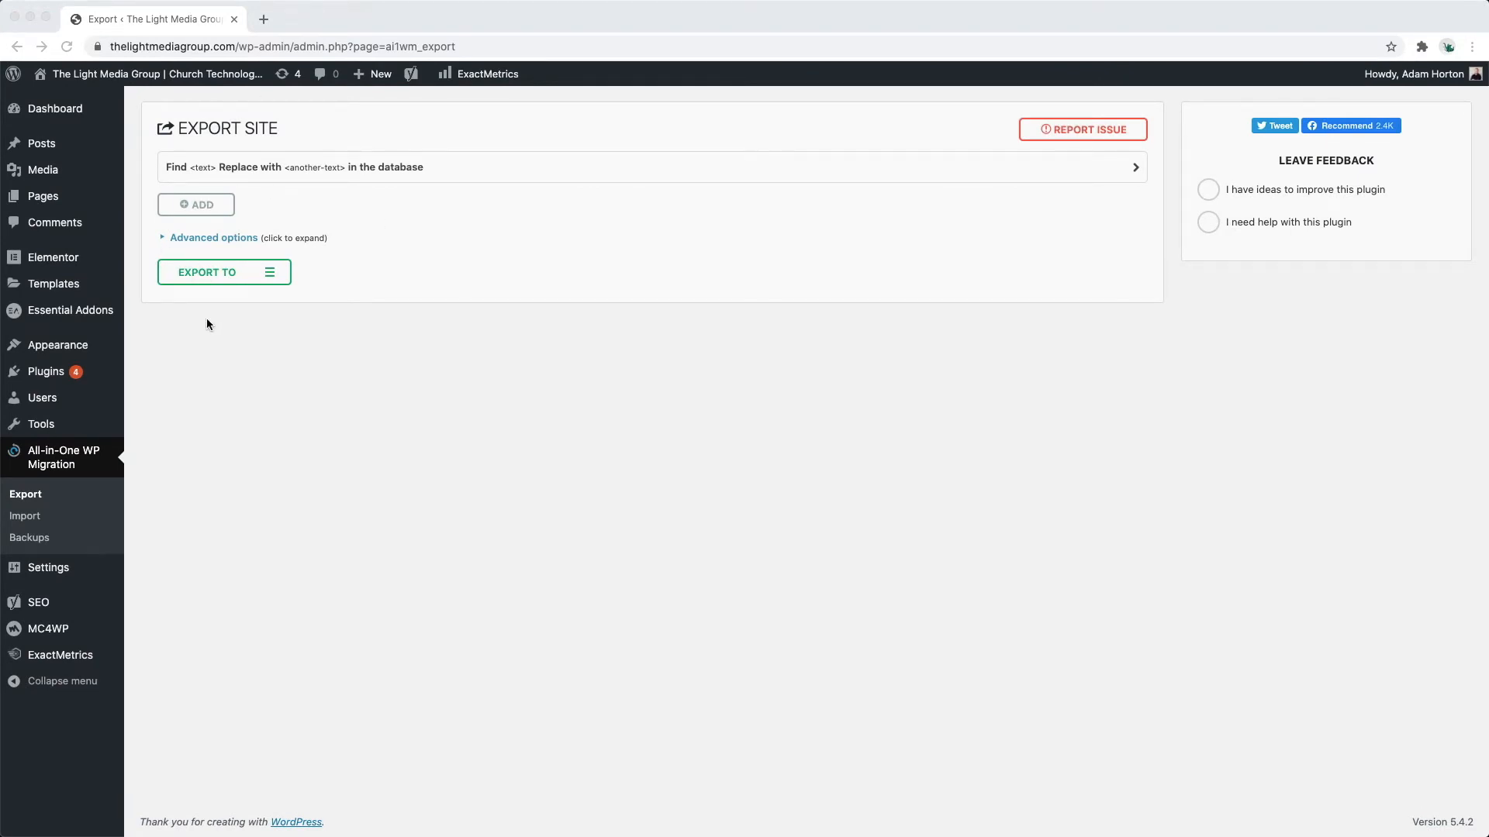
- Import the site from the thelightmediagroup.com .wpress backup file in Downloads, accepting that it overwrites the website
click(32, 518)
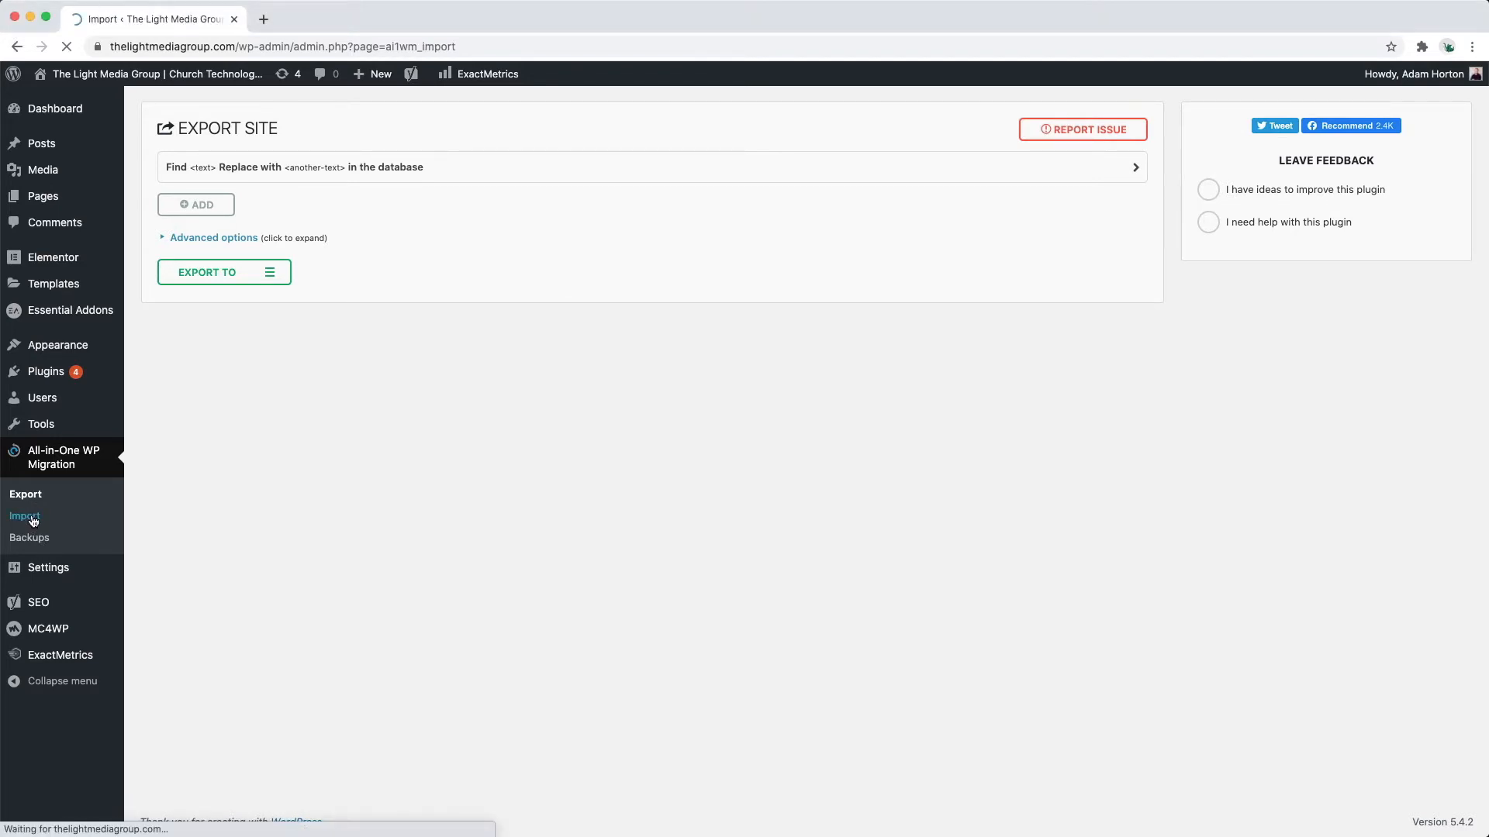
mouse_move(78, 75)
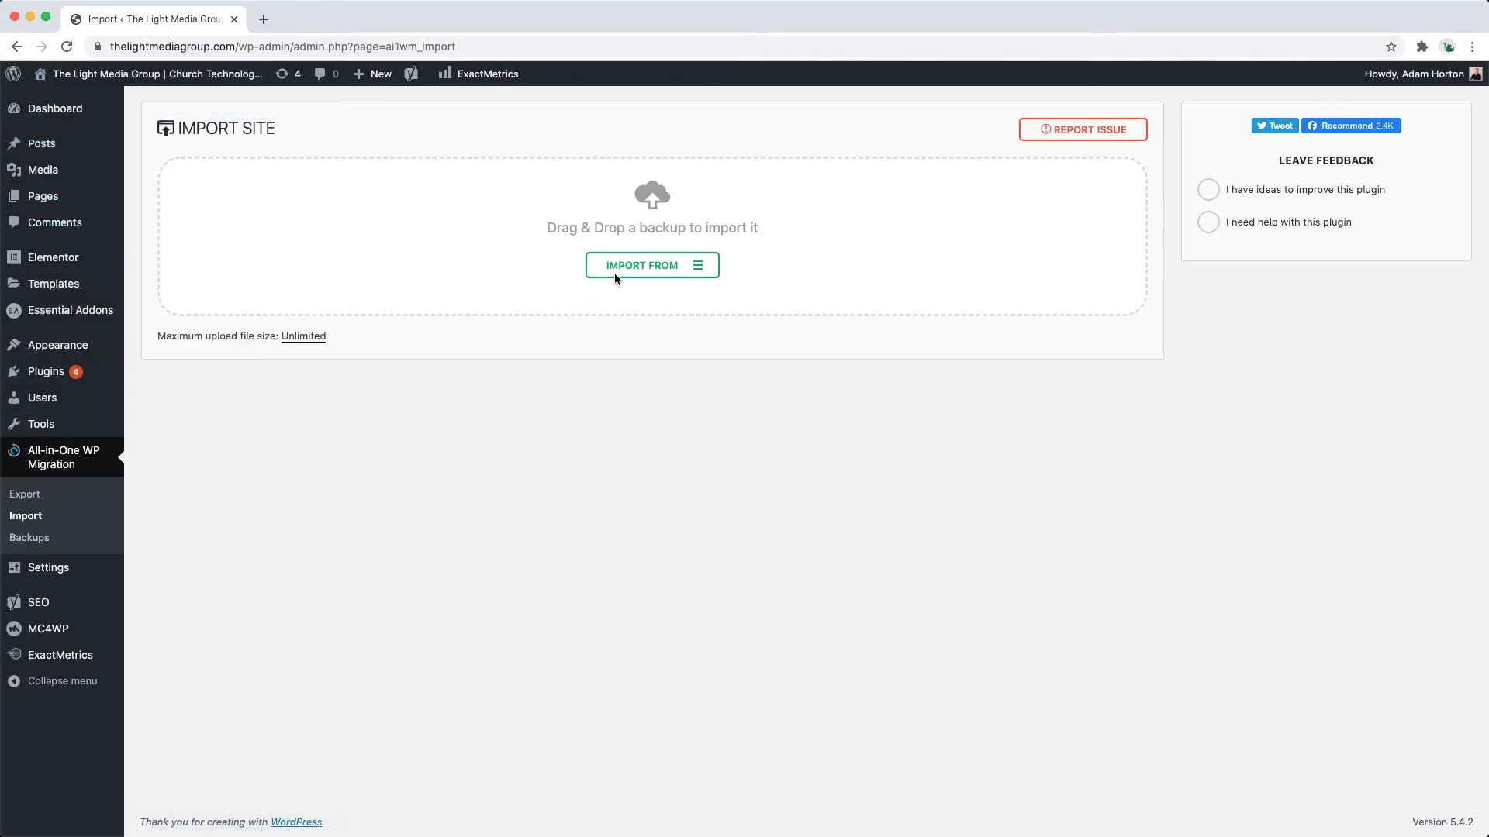
click(642, 266)
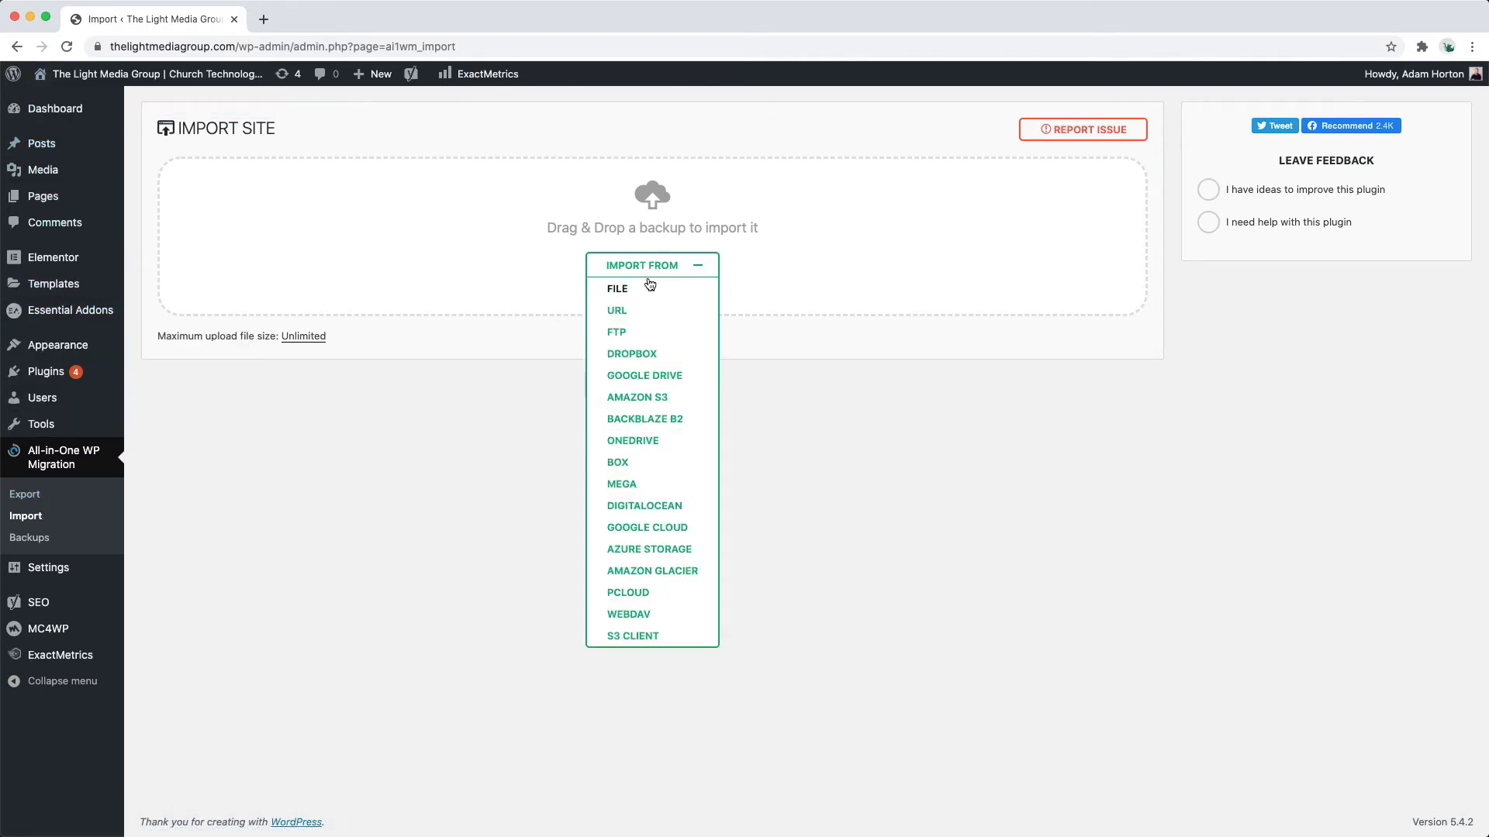
click(652, 288)
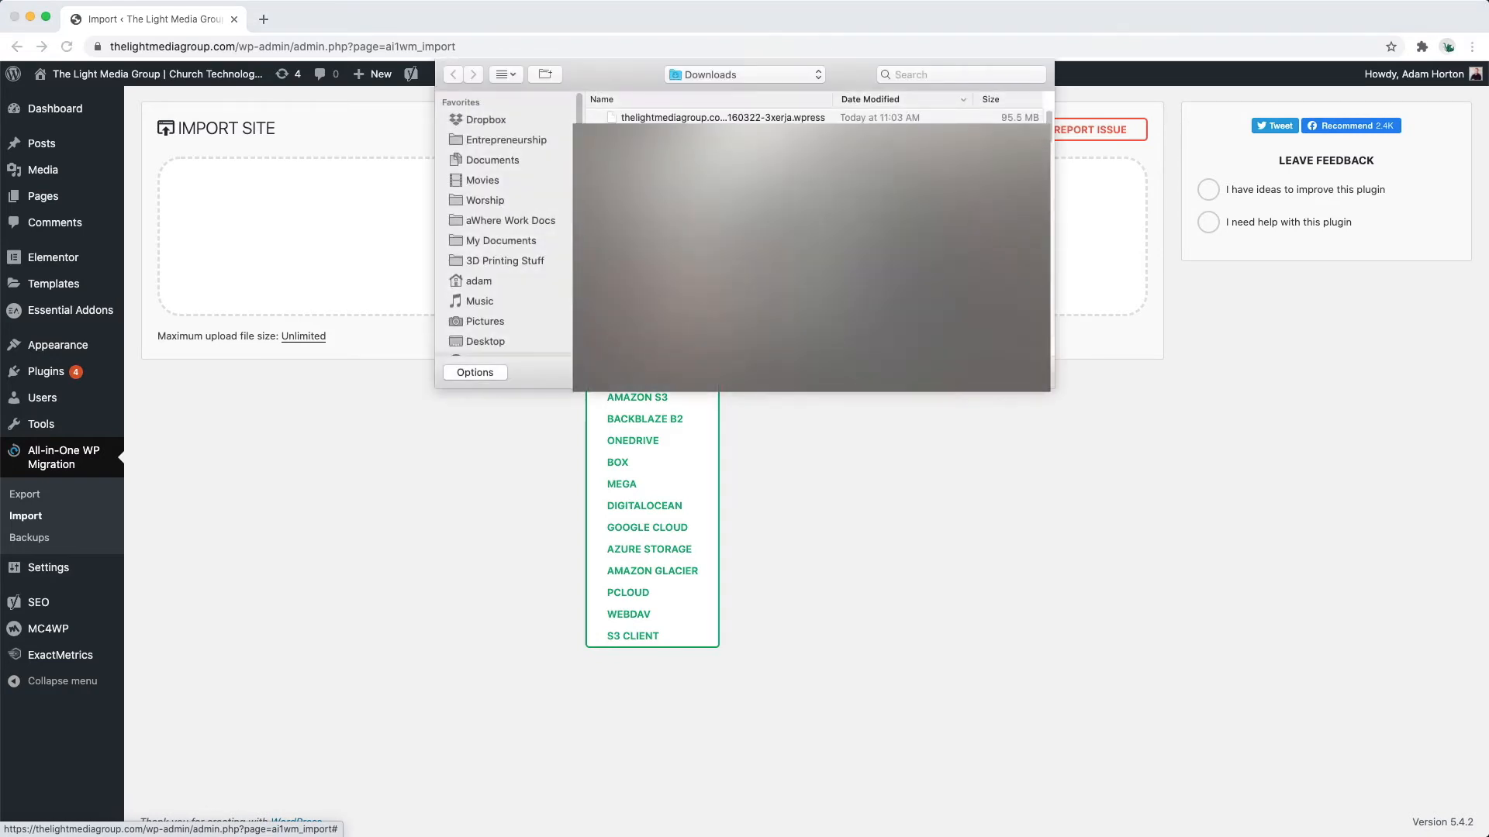
click(698, 118)
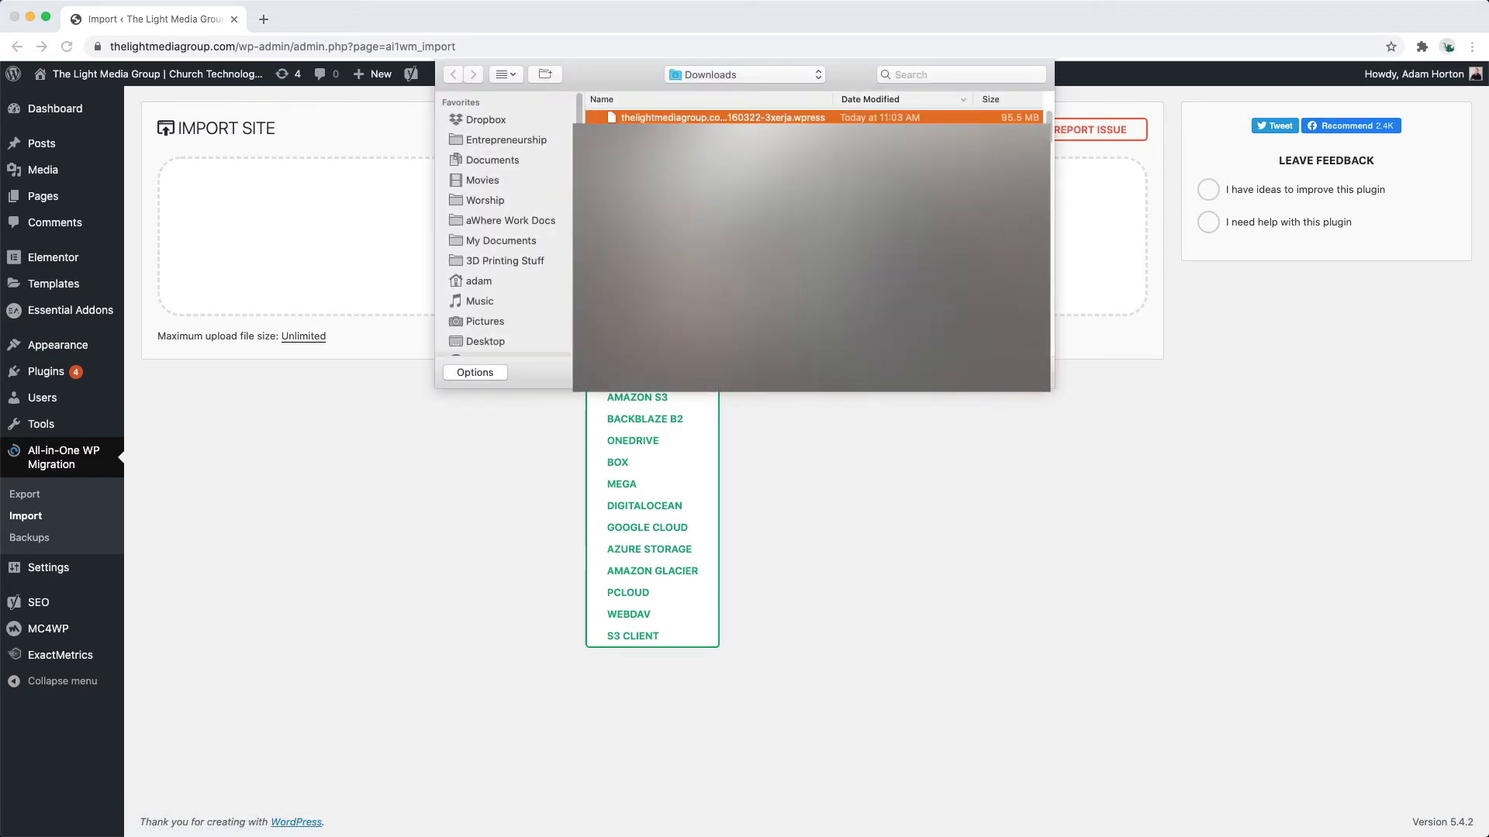
key(Return)
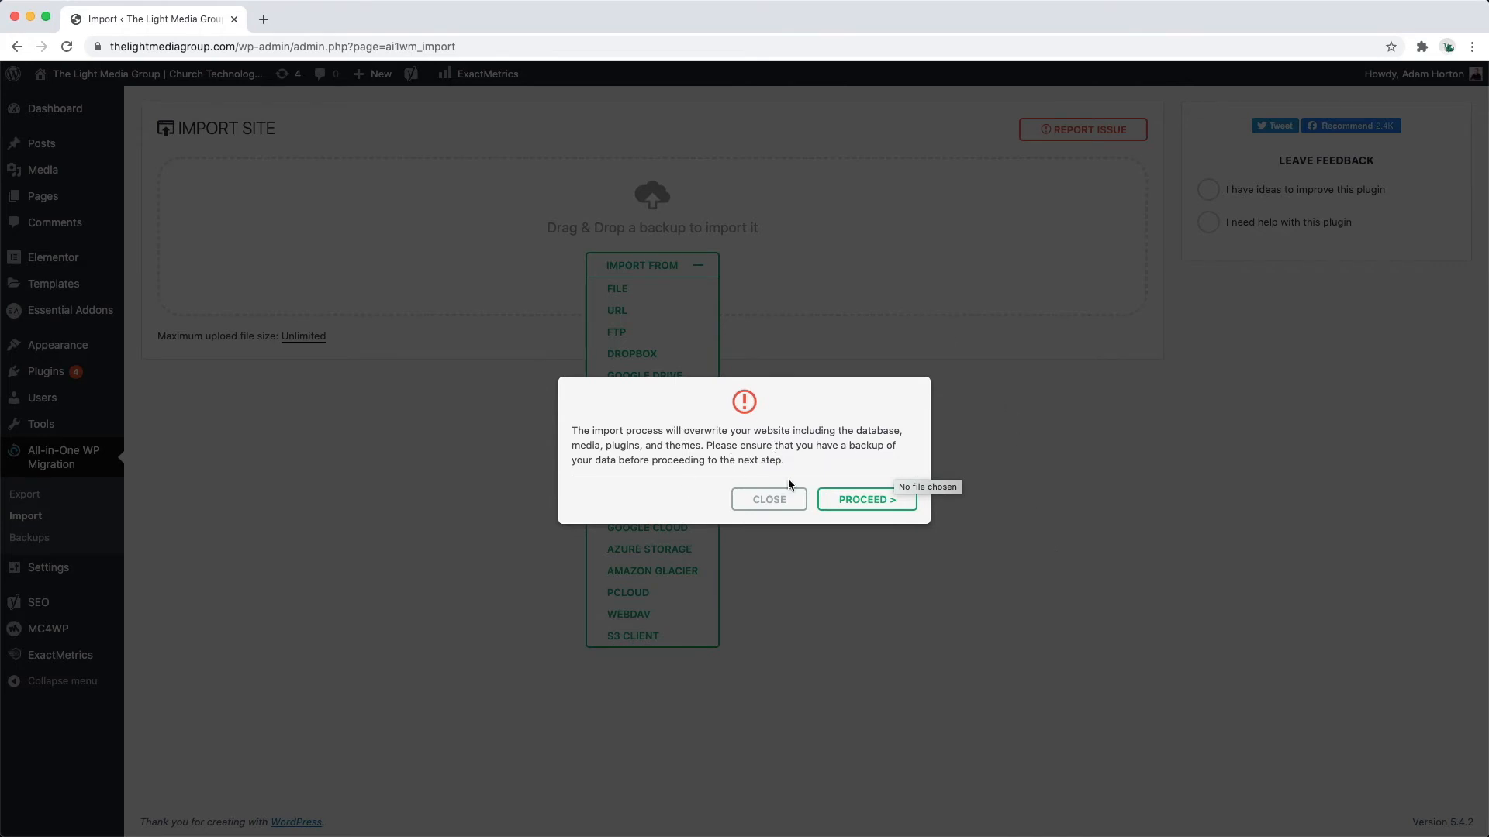
click(892, 506)
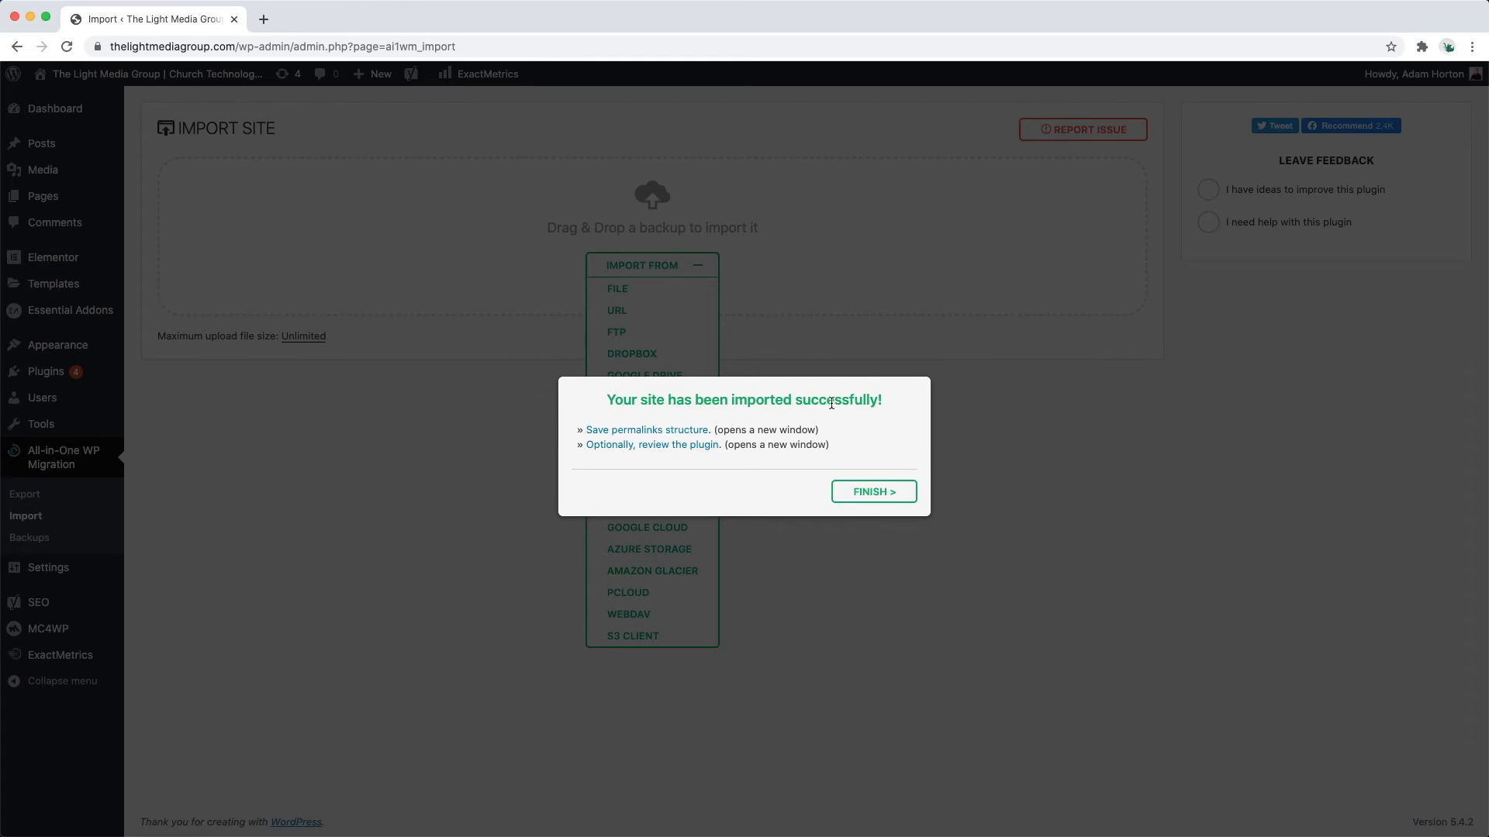
- Open the permalink settings from the import summary and save the permalink structure as Post name
click(652, 431)
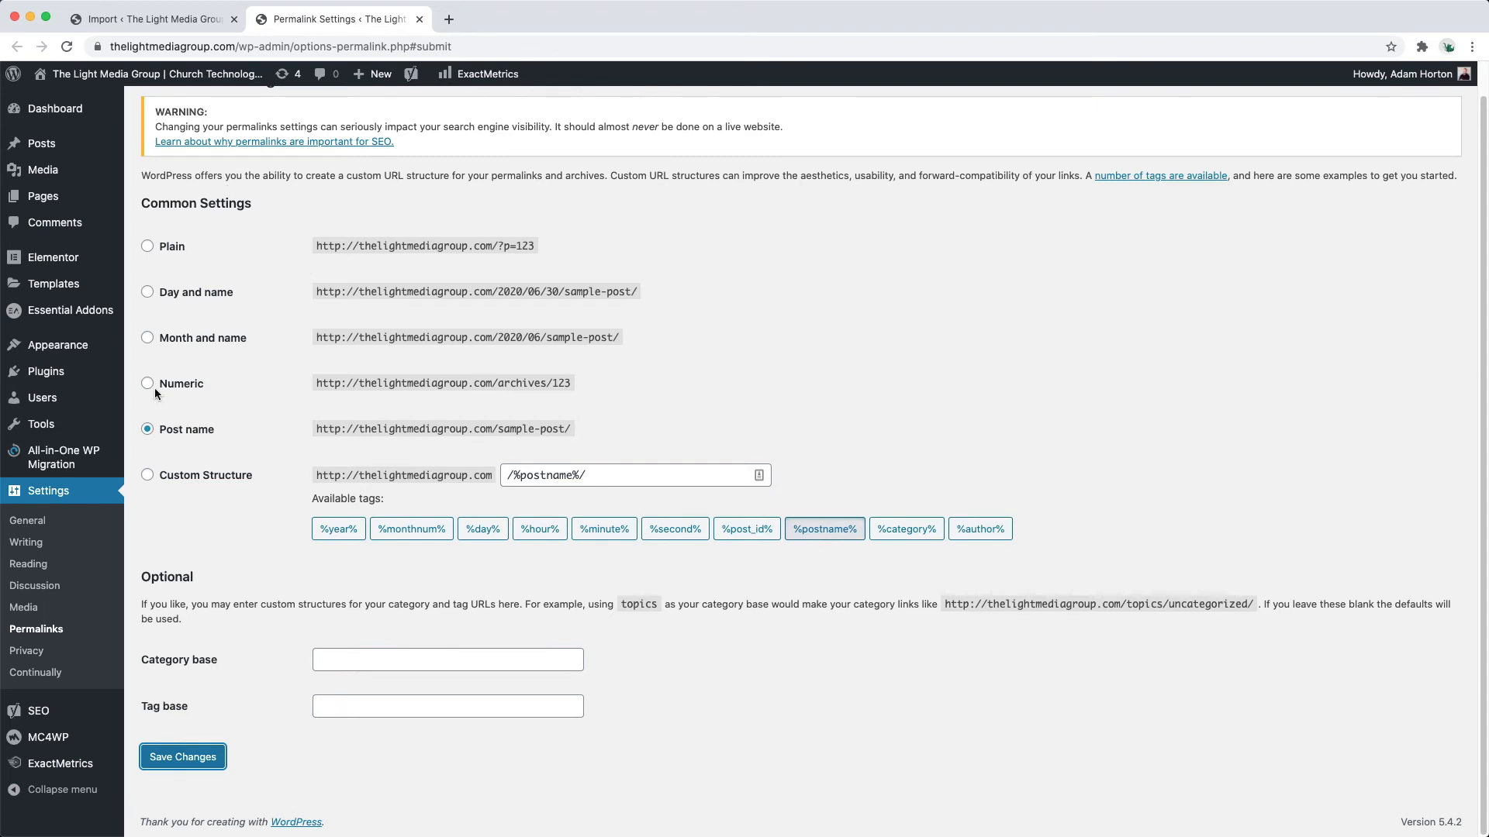
click(215, 426)
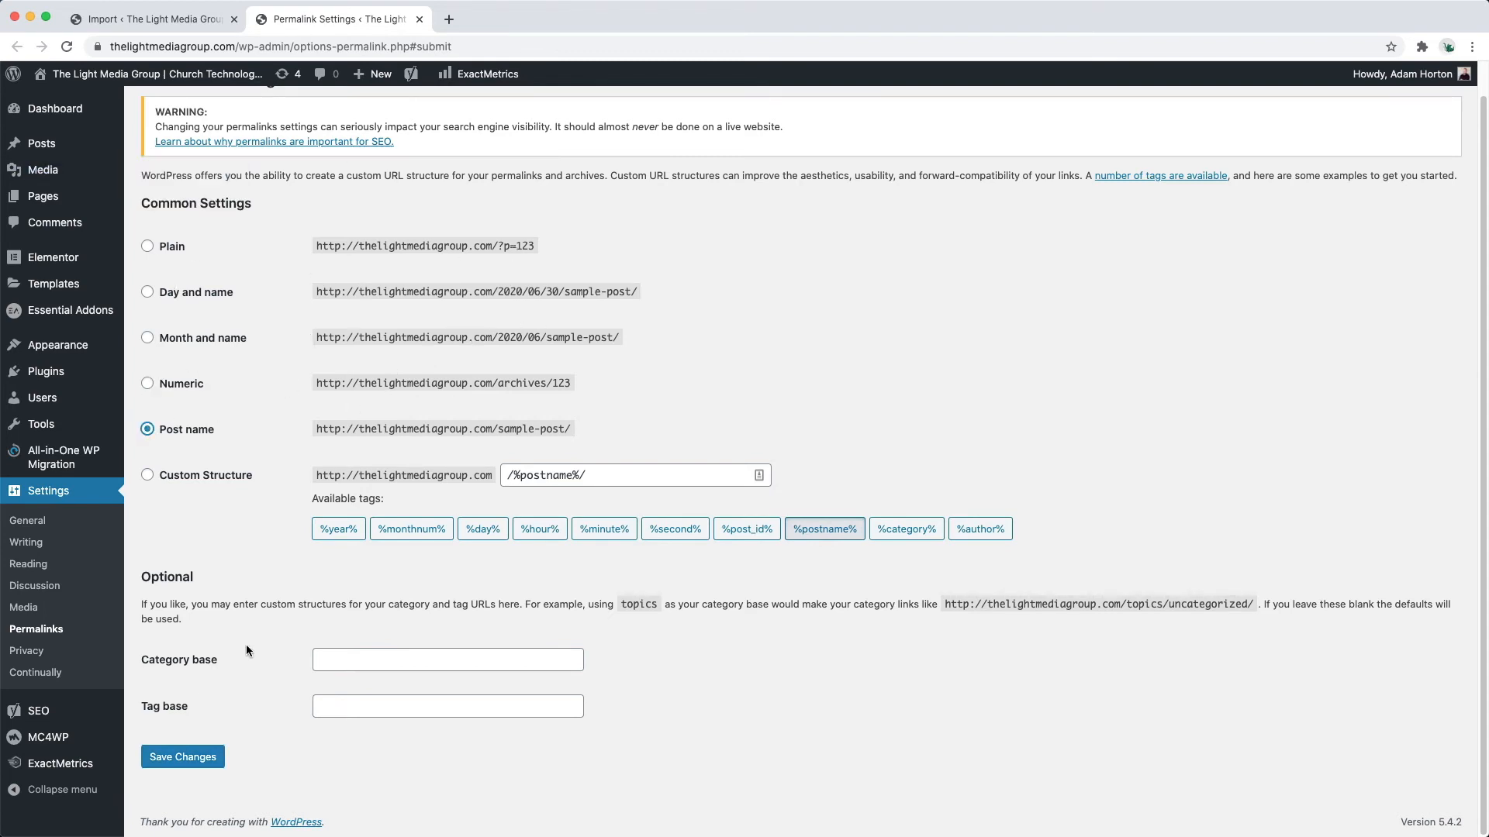
click(170, 766)
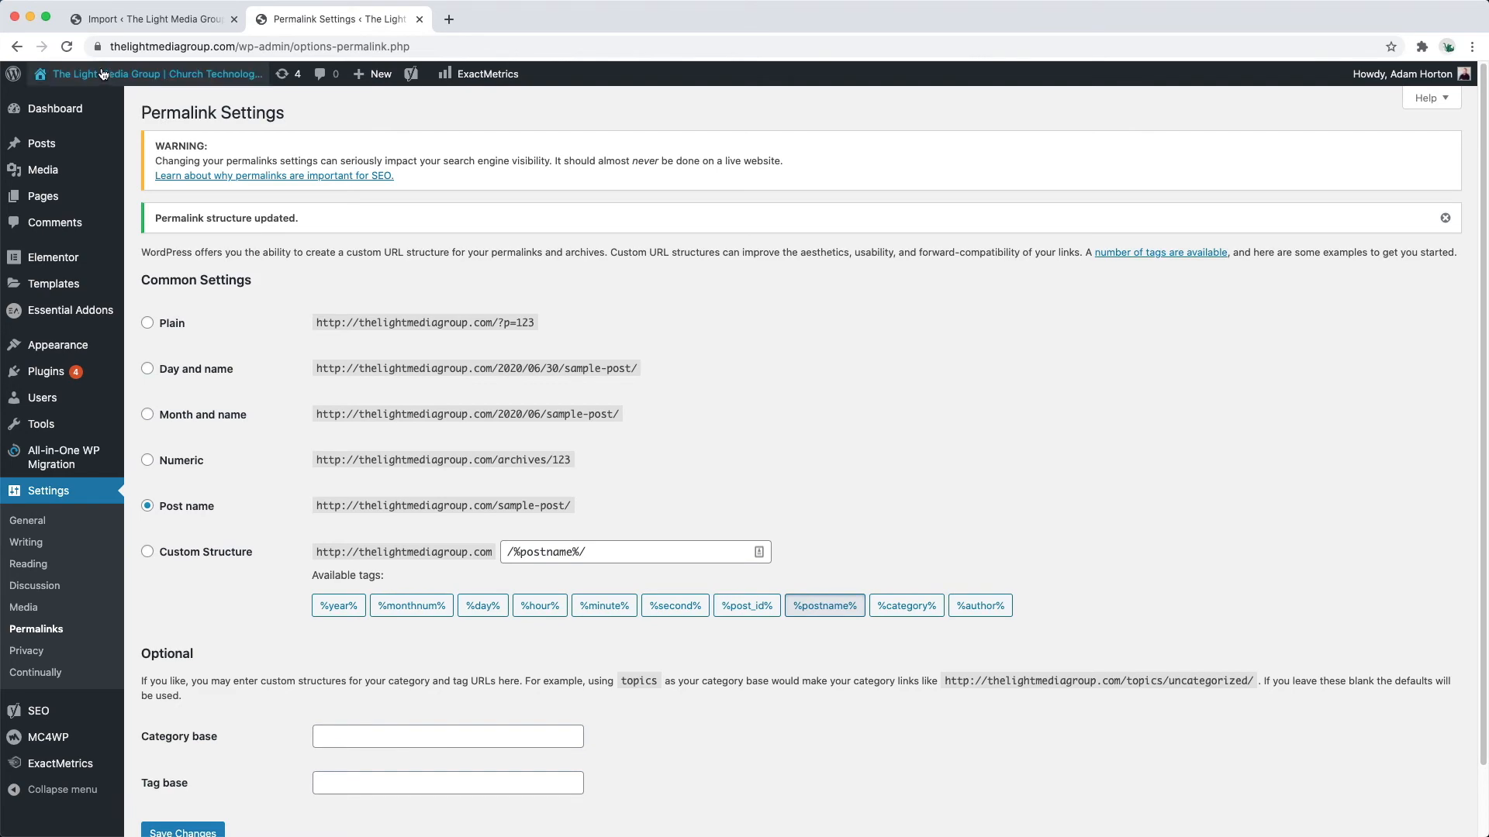
- Visit the live site and look over the home page from top to bottom to check the imported content
mouse_move(148, 73)
click(58, 98)
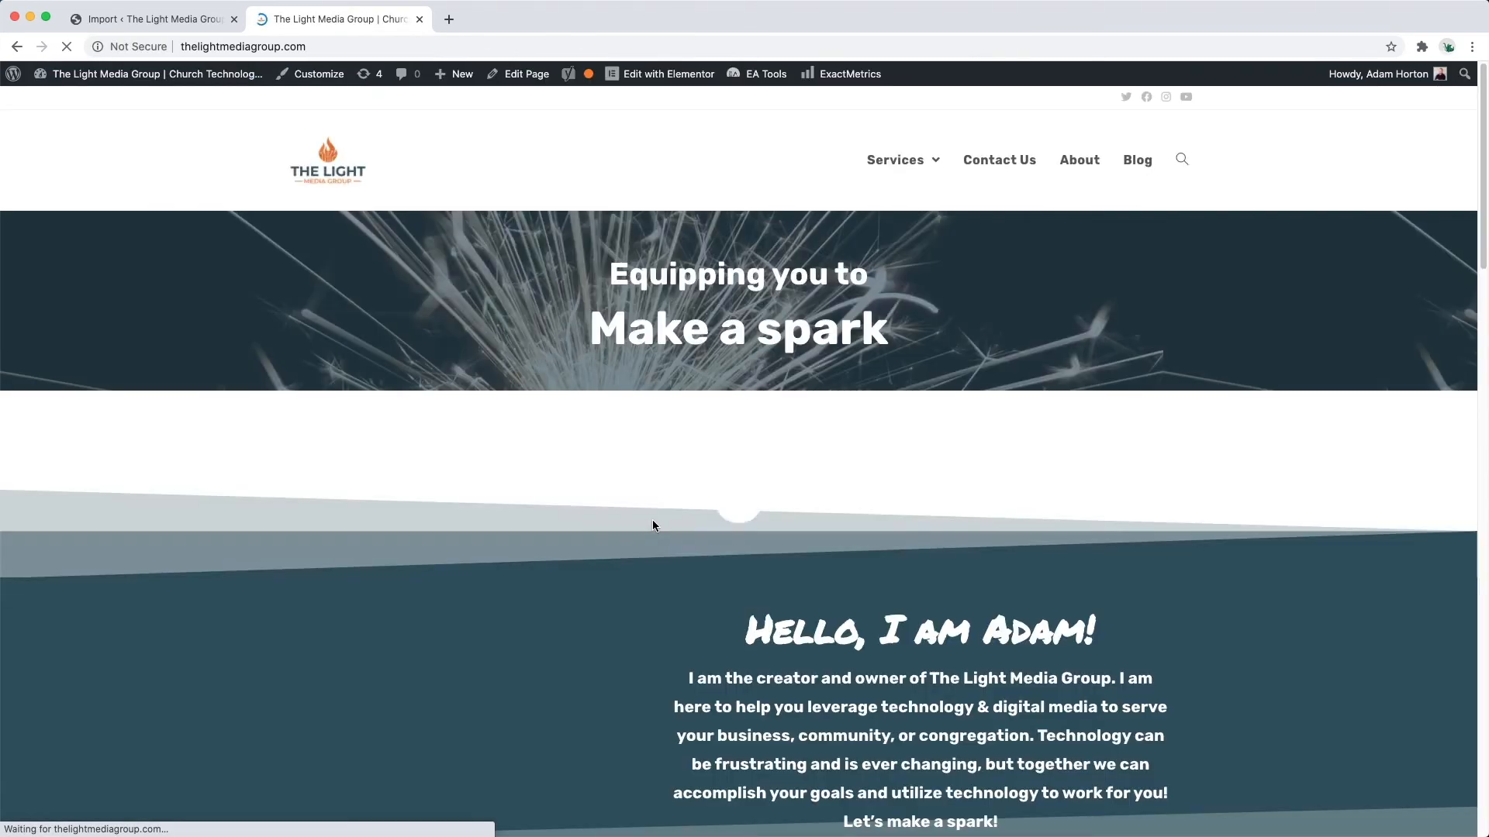
scroll(794, 655, down, 1)
scroll(794, 655, down, 10)
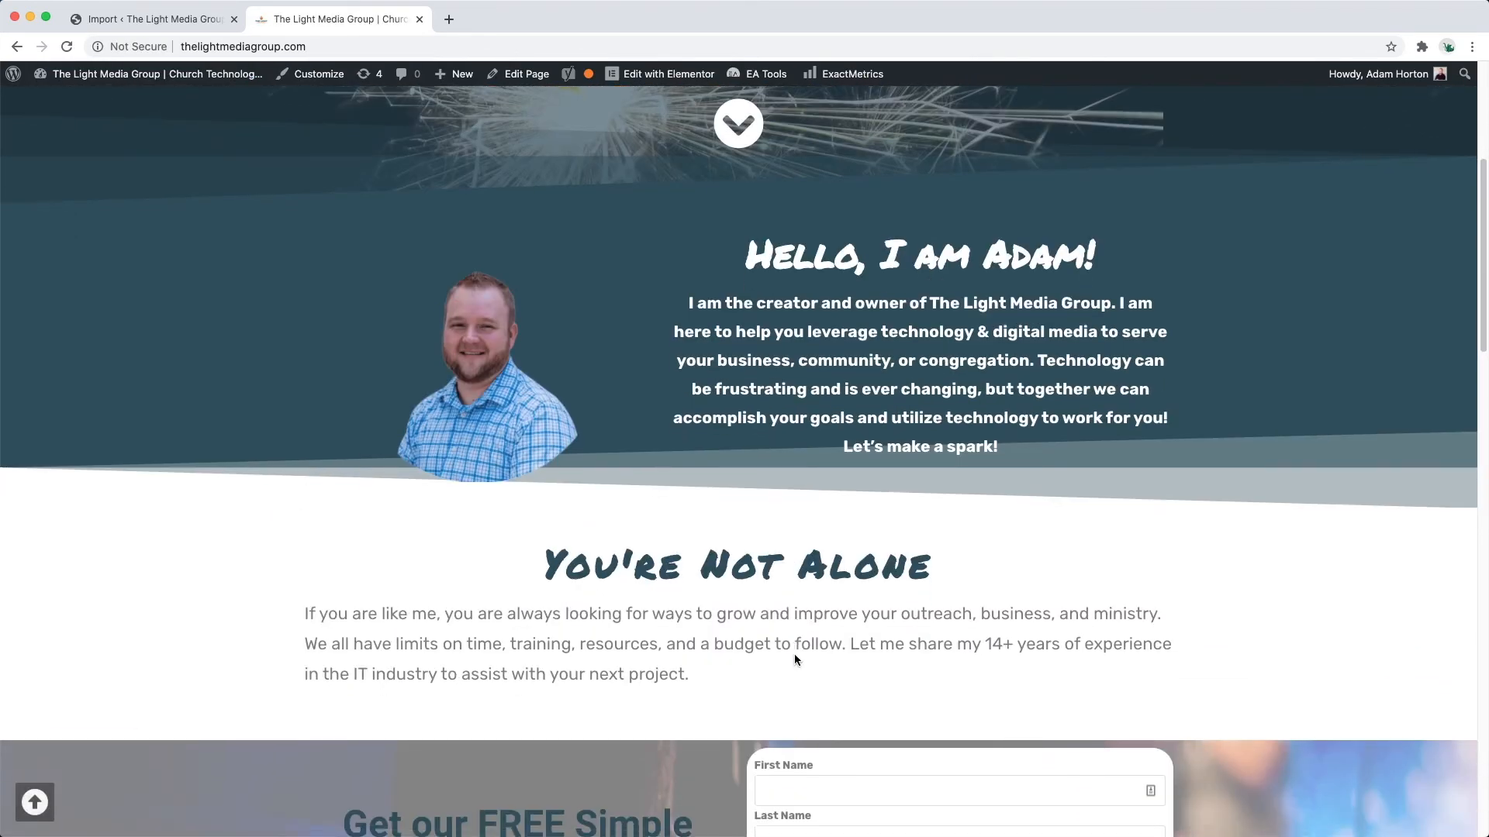
scroll(796, 659, down, 3)
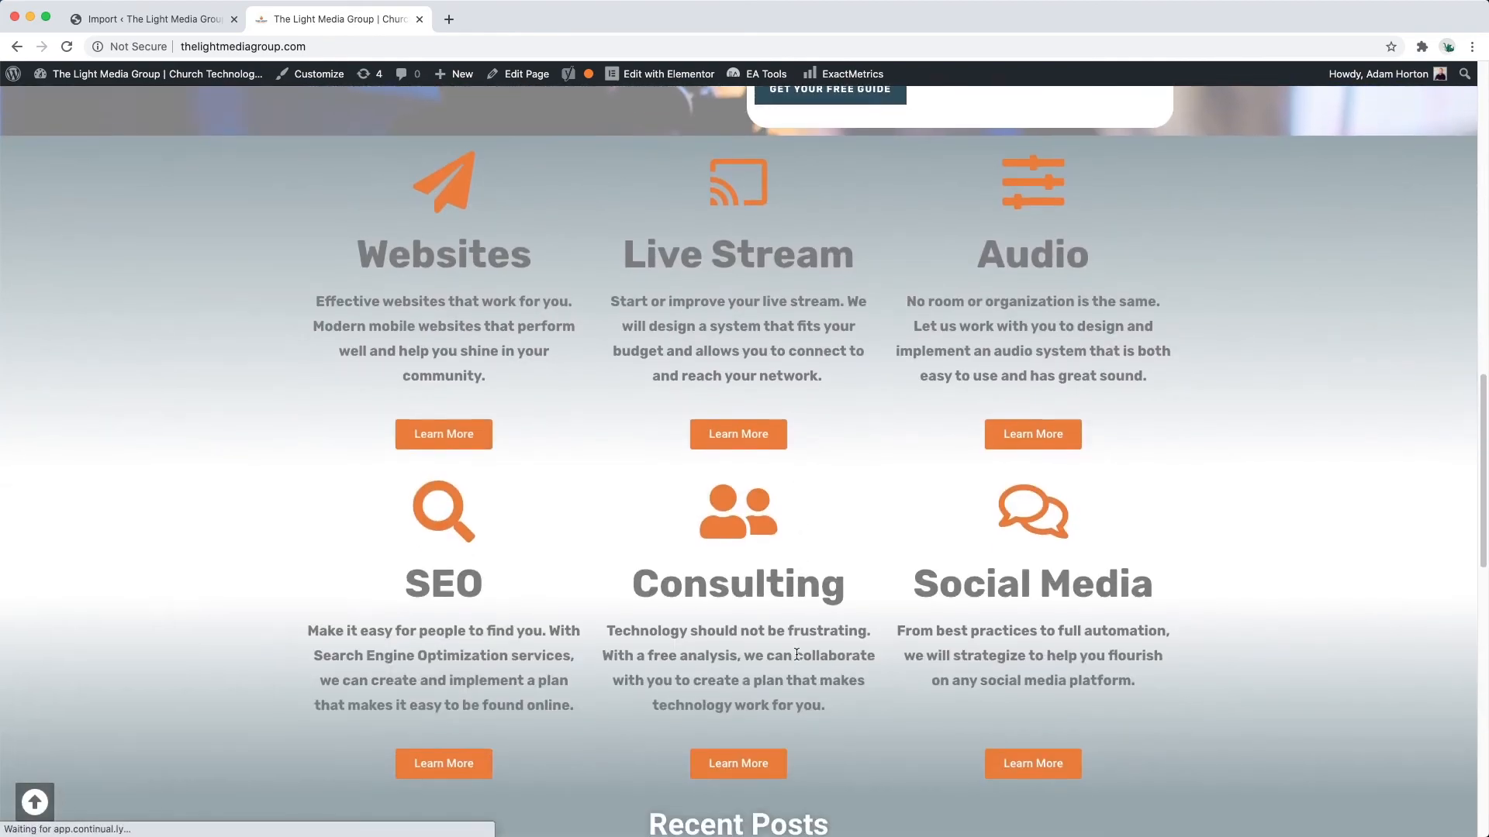
scroll(795, 659, up, 12)
scroll(796, 653, up, 3)
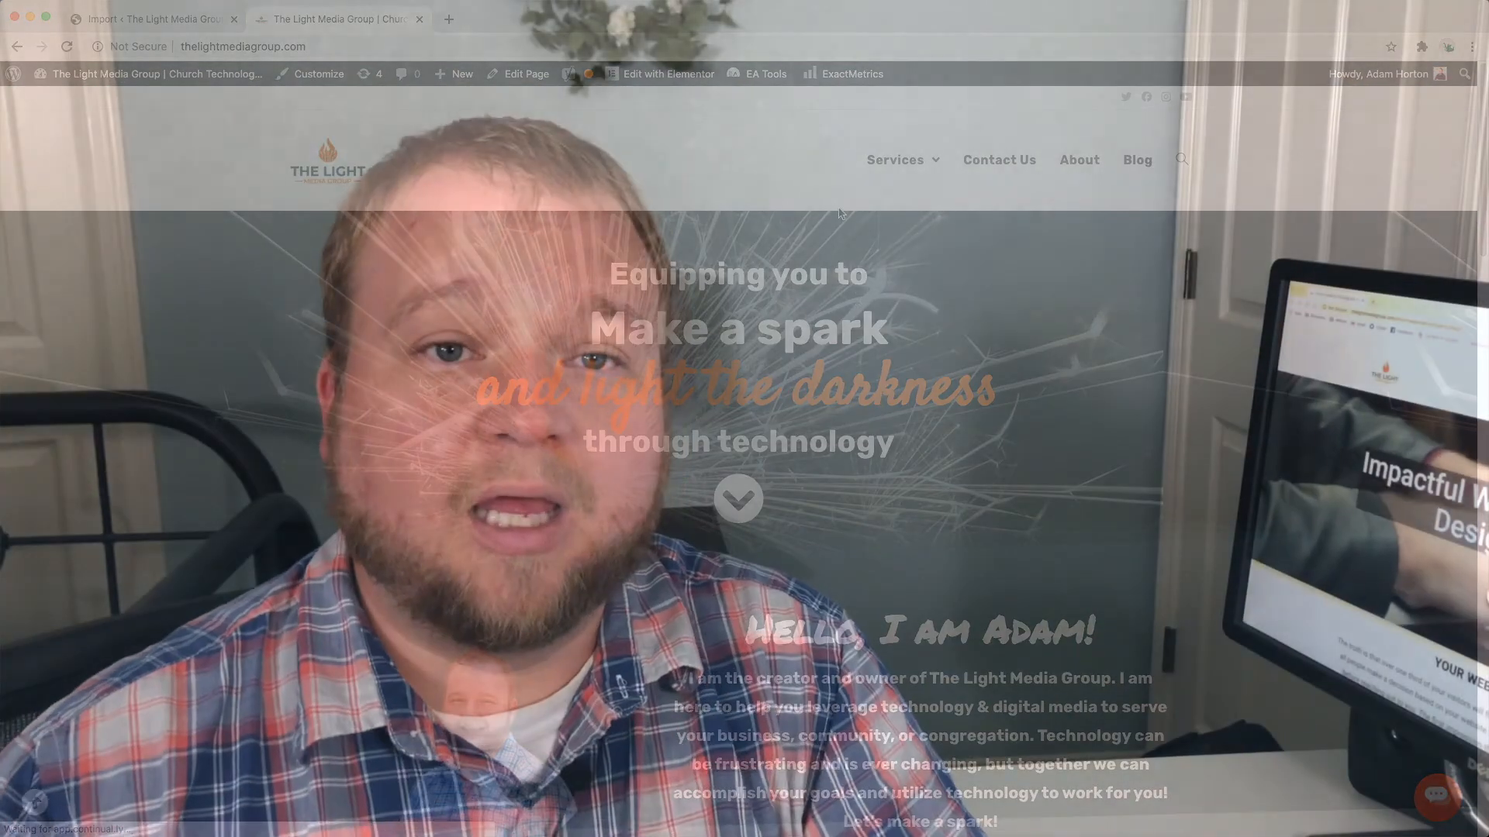